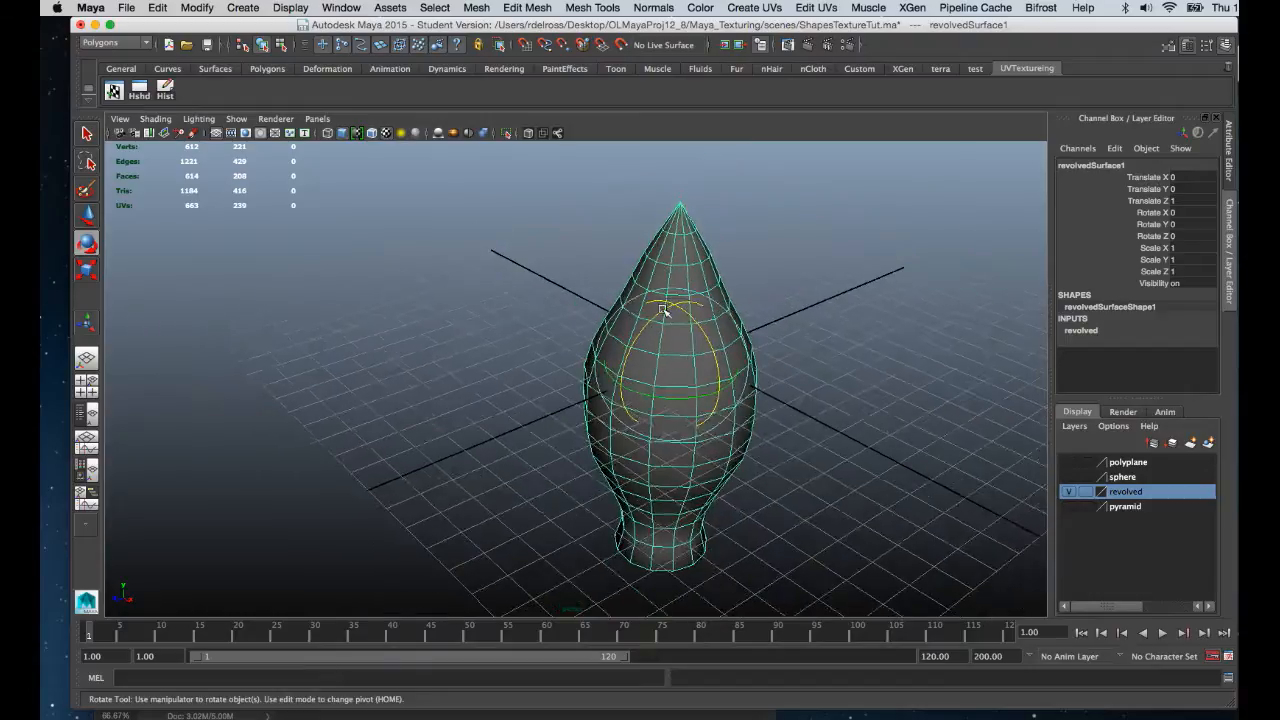
Assign a new Blinn material to the revolved surface.
left_click_drag(666, 311, 700, 306, "alt")
middle_click_drag(694, 332, 725, 361, "alt")
left_click_drag(725, 361, 720, 300, "alt")
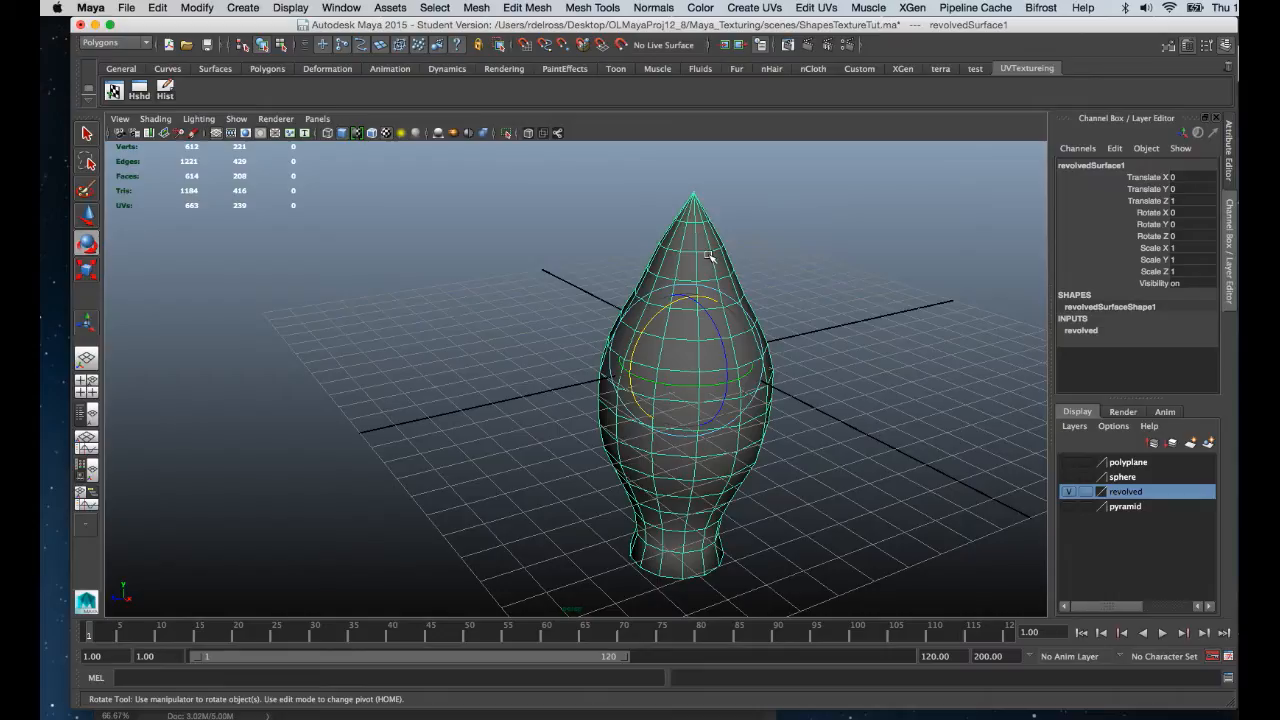
right_click(708, 256)
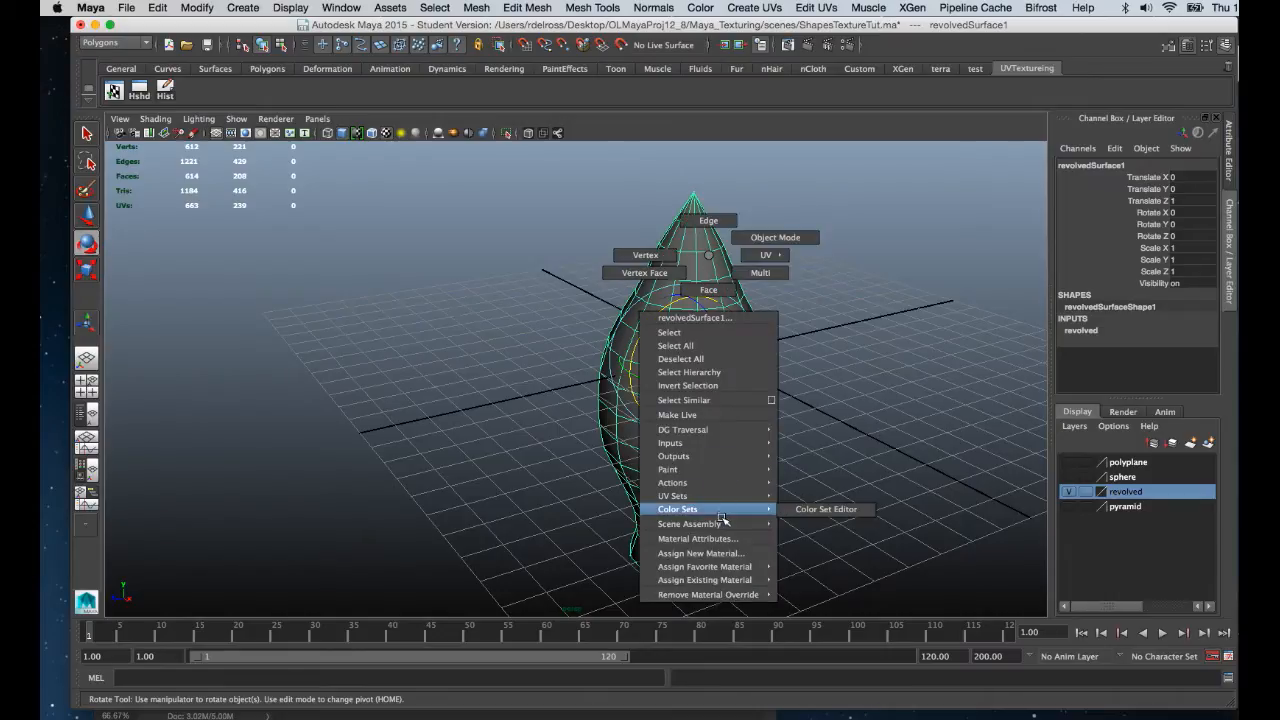
left_click(724, 554)
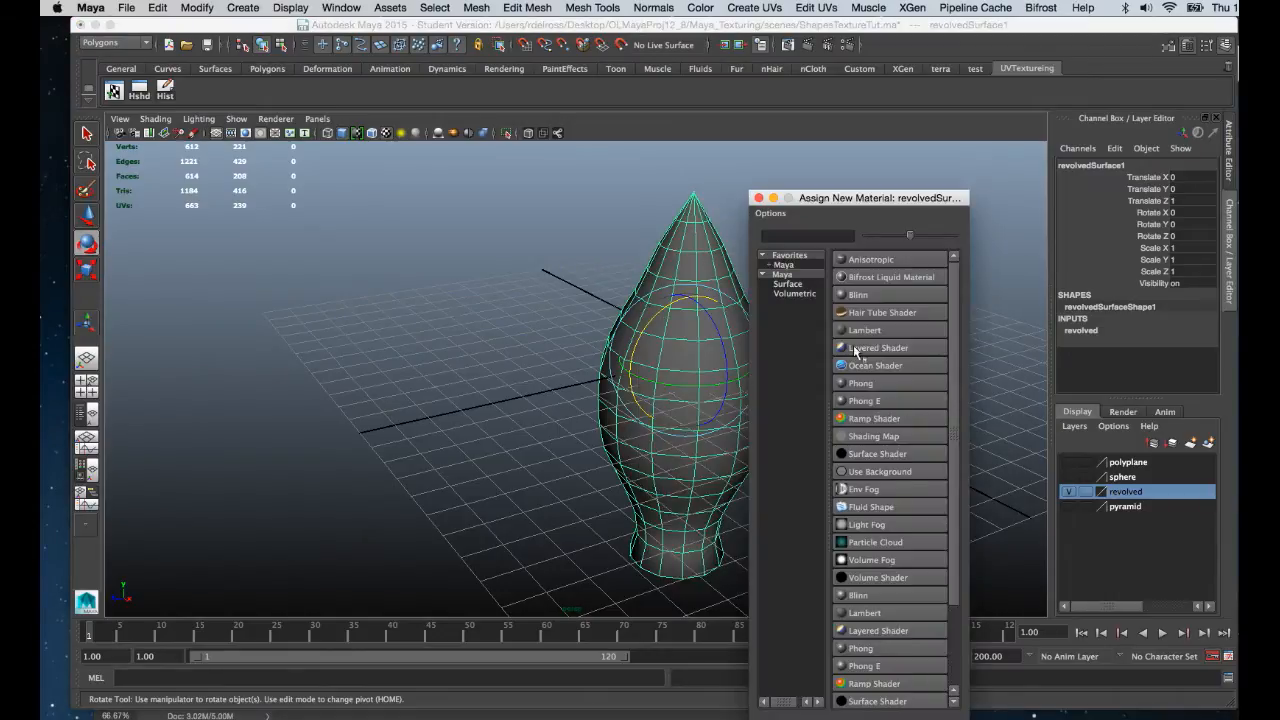
left_click(857, 295)
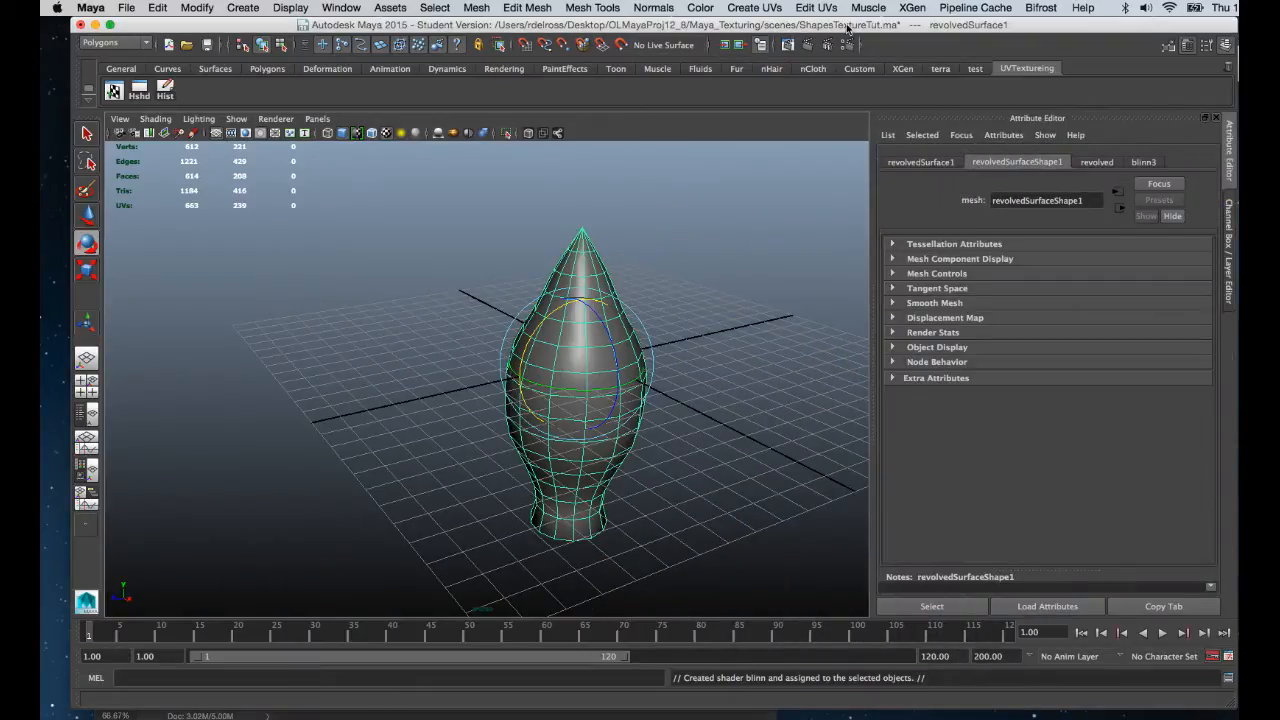
Connect a Checker texture to the color of the revolved surface's Blinn material.
left_click_drag(848, 30, 965, 32)
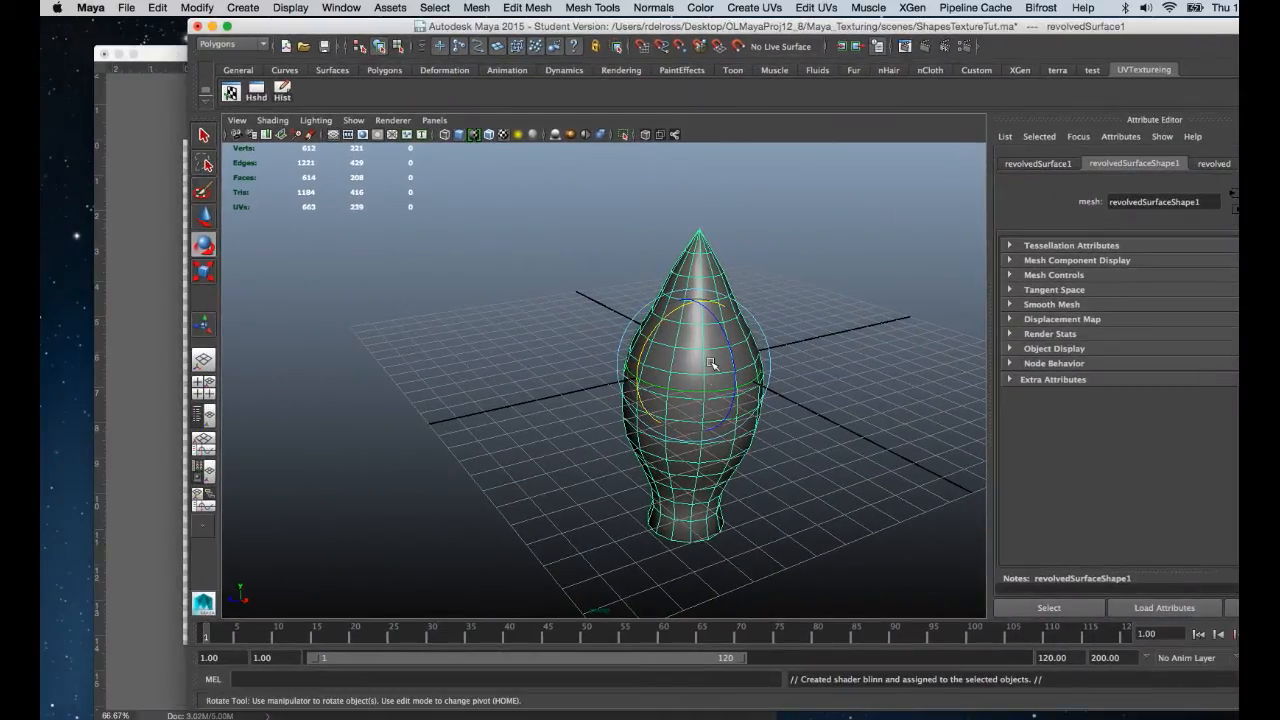
right_click_drag(711, 363, 695, 650)
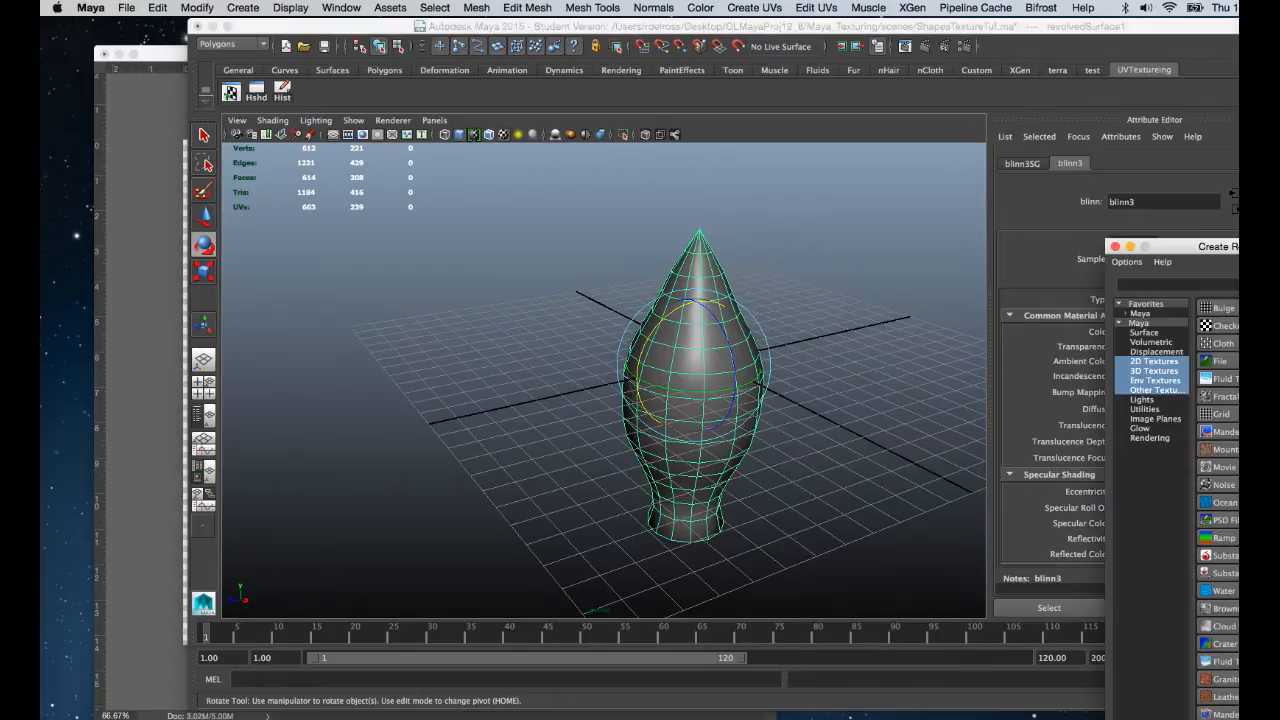
left_click_drag(1222, 247, 966, 86)
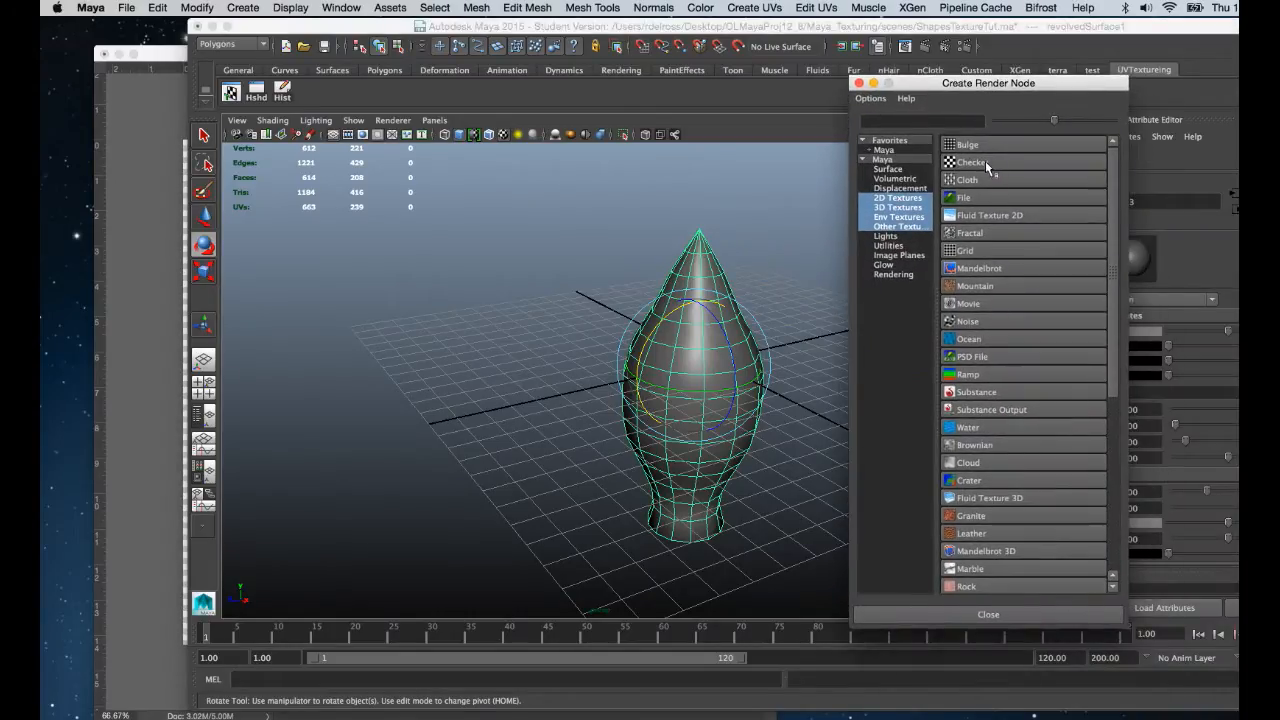
left_click(969, 163)
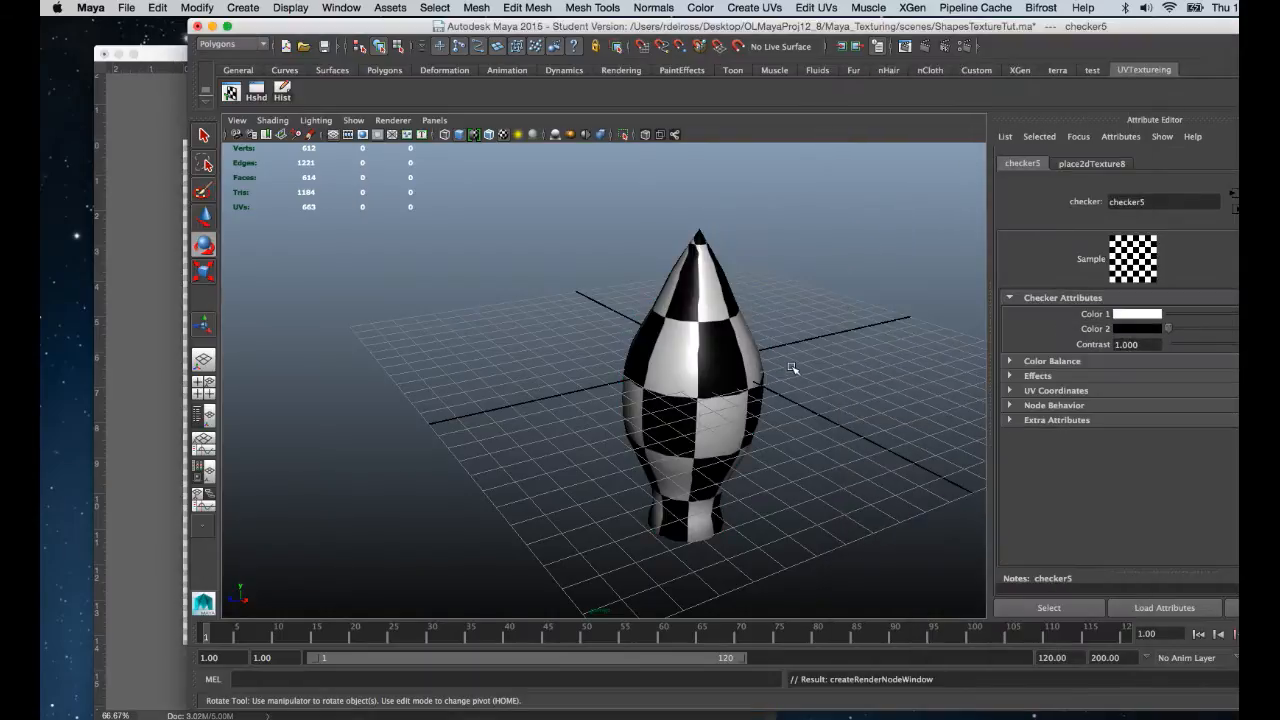
Apply a cylindrical UV mapping to the revolved surface.
left_click(714, 359)
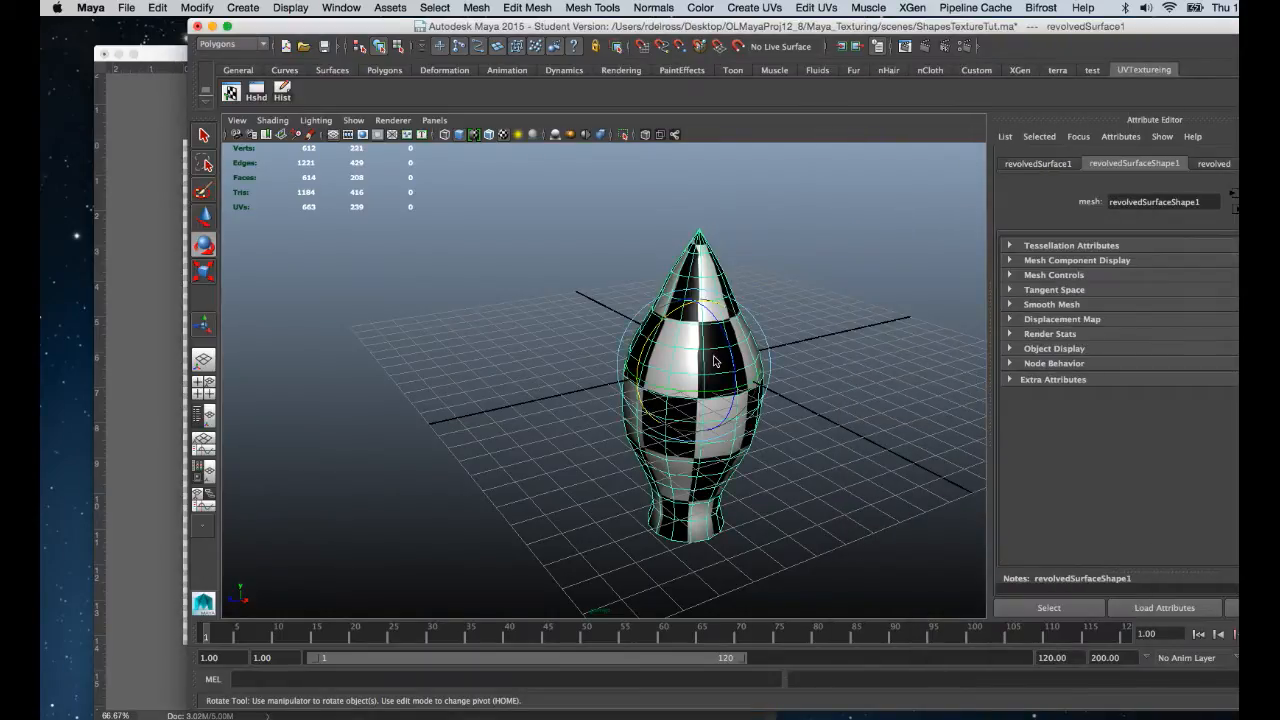
left_click_drag(742, 352, 708, 345, "alt")
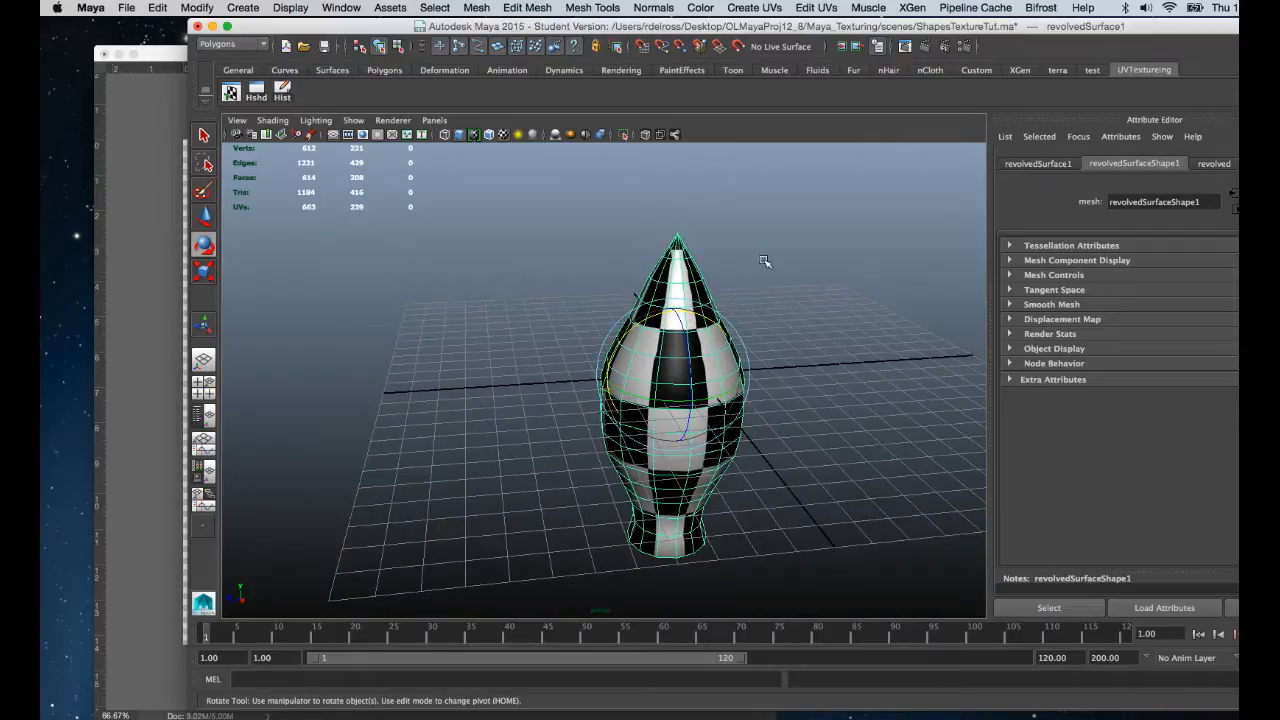
key("space")
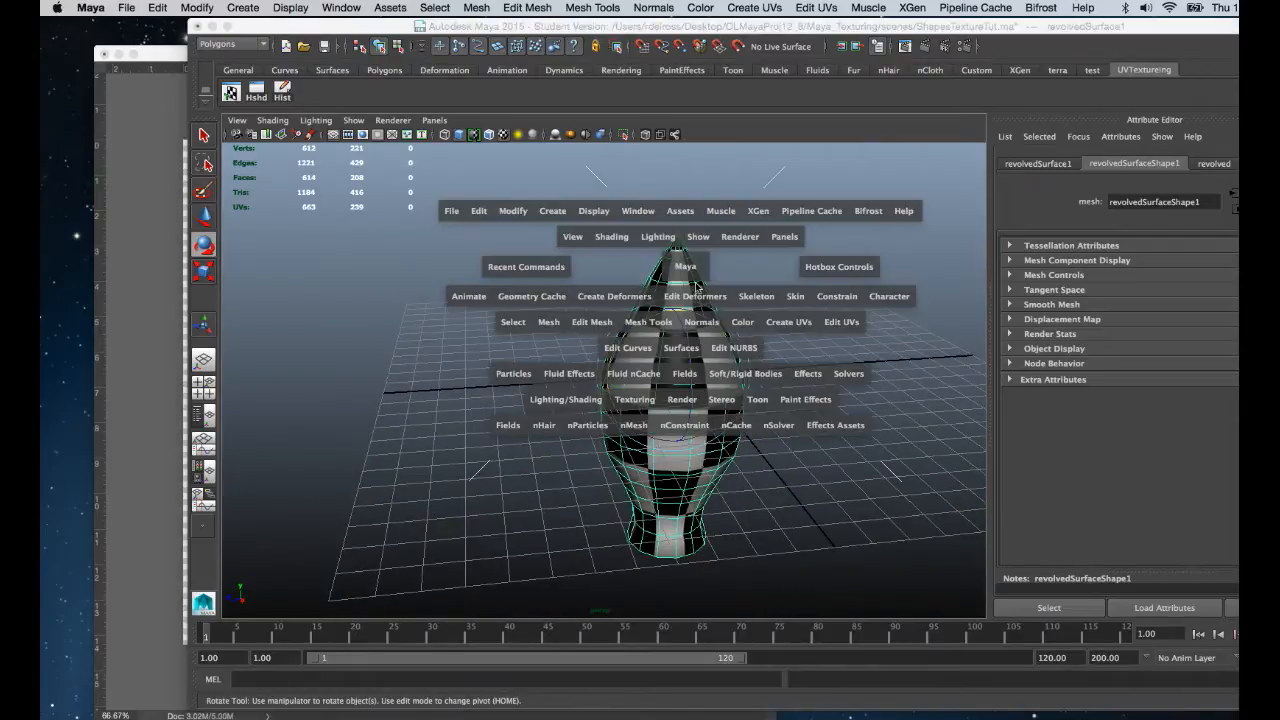
left_click(789, 323)
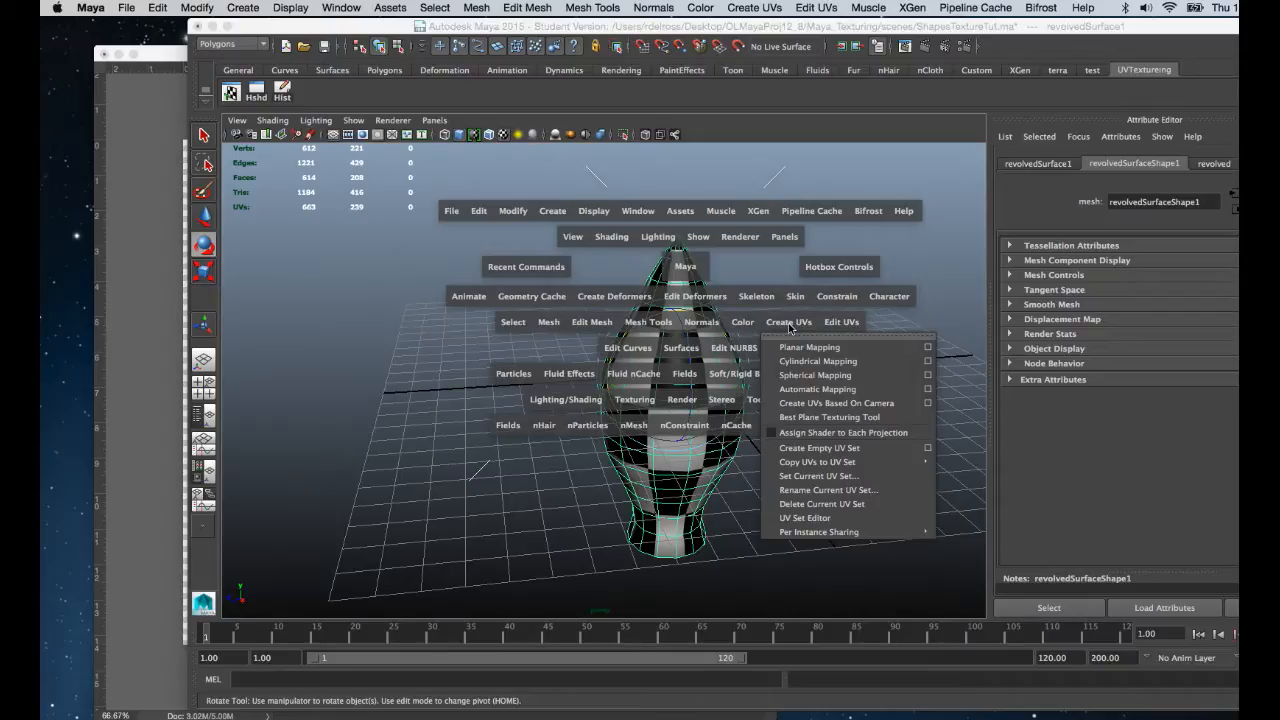
left_click(820, 361)
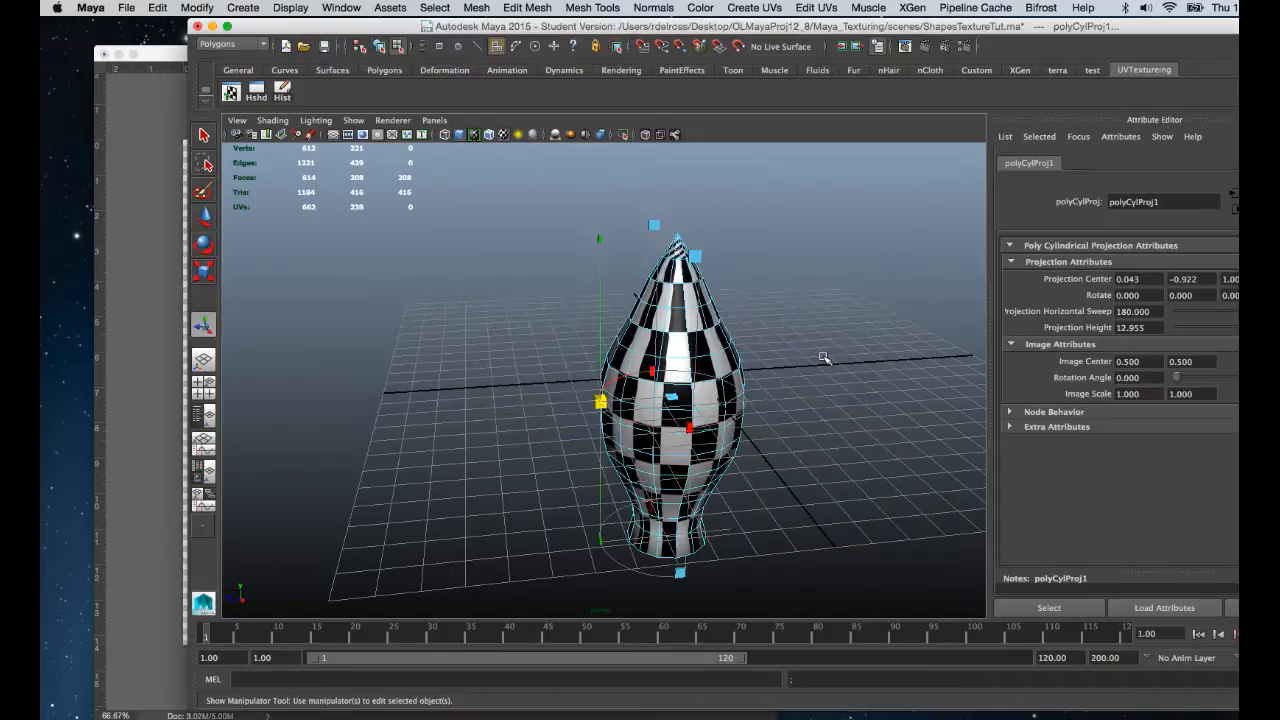
Extend the cylindrical projection's horizontal sweep to 360 degrees so it wraps all the way around the surface.
left_click_drag(698, 362, 732, 338, "alt")
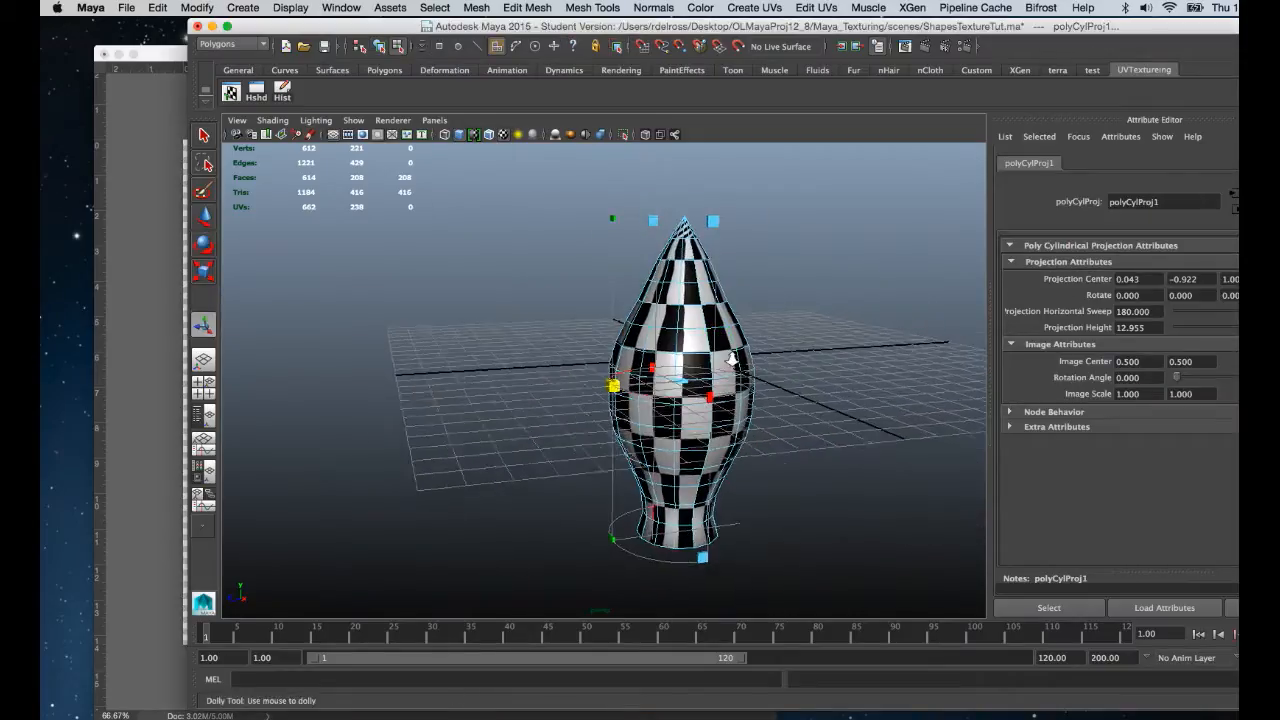
right_click_drag(732, 338, 742, 416, "alt")
left_click_drag(760, 410, 716, 442, "alt")
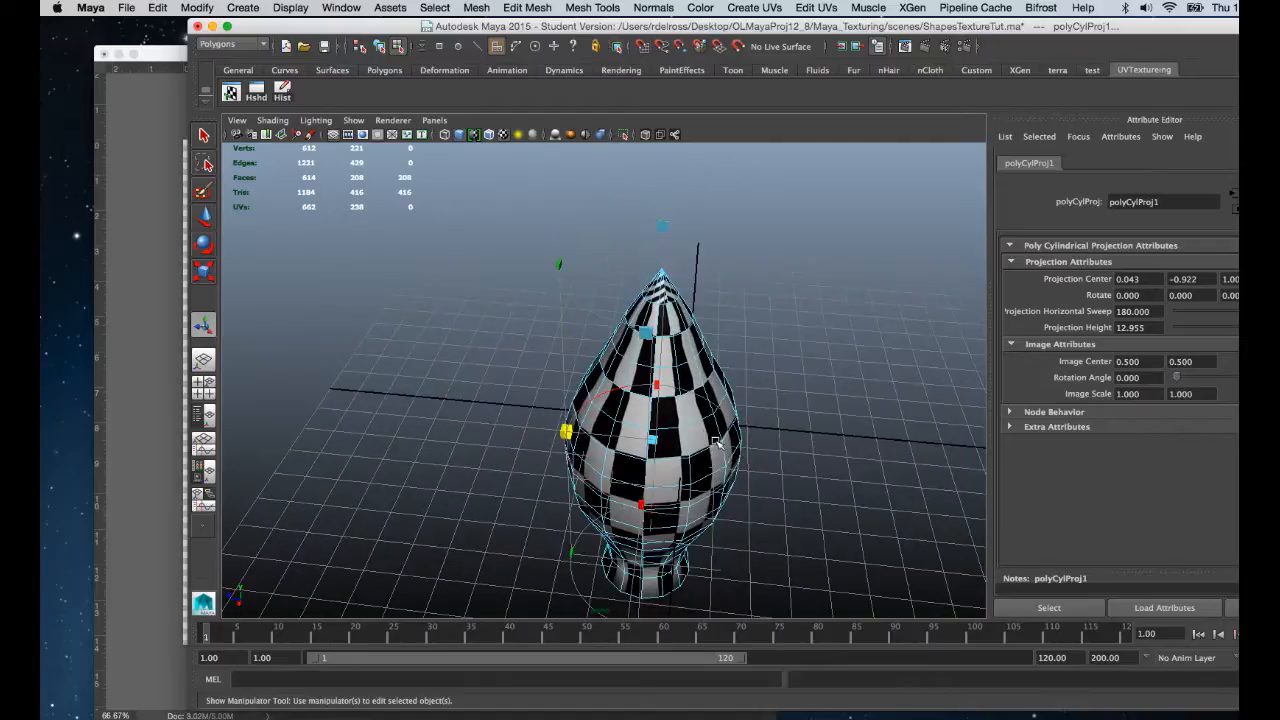
middle_click_drag(716, 442, 725, 352, "alt")
left_click_drag(725, 352, 660, 333, "alt")
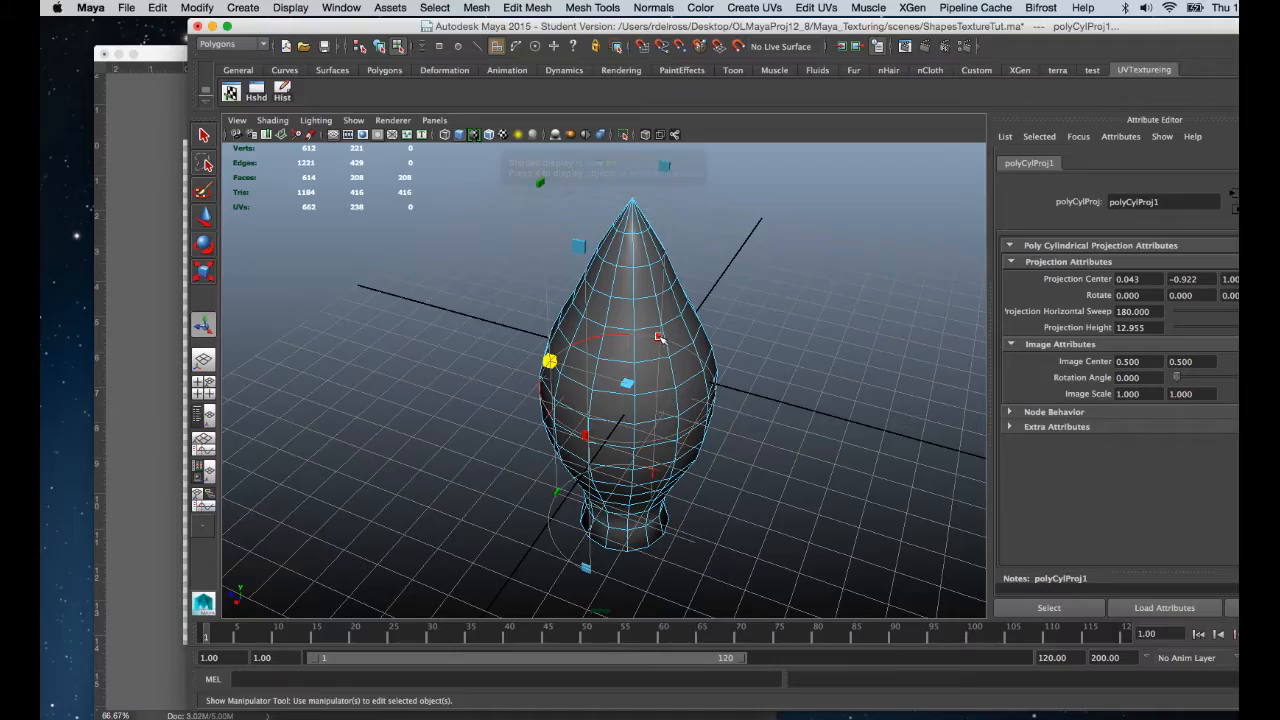
left_click_drag(687, 347, 686, 415)
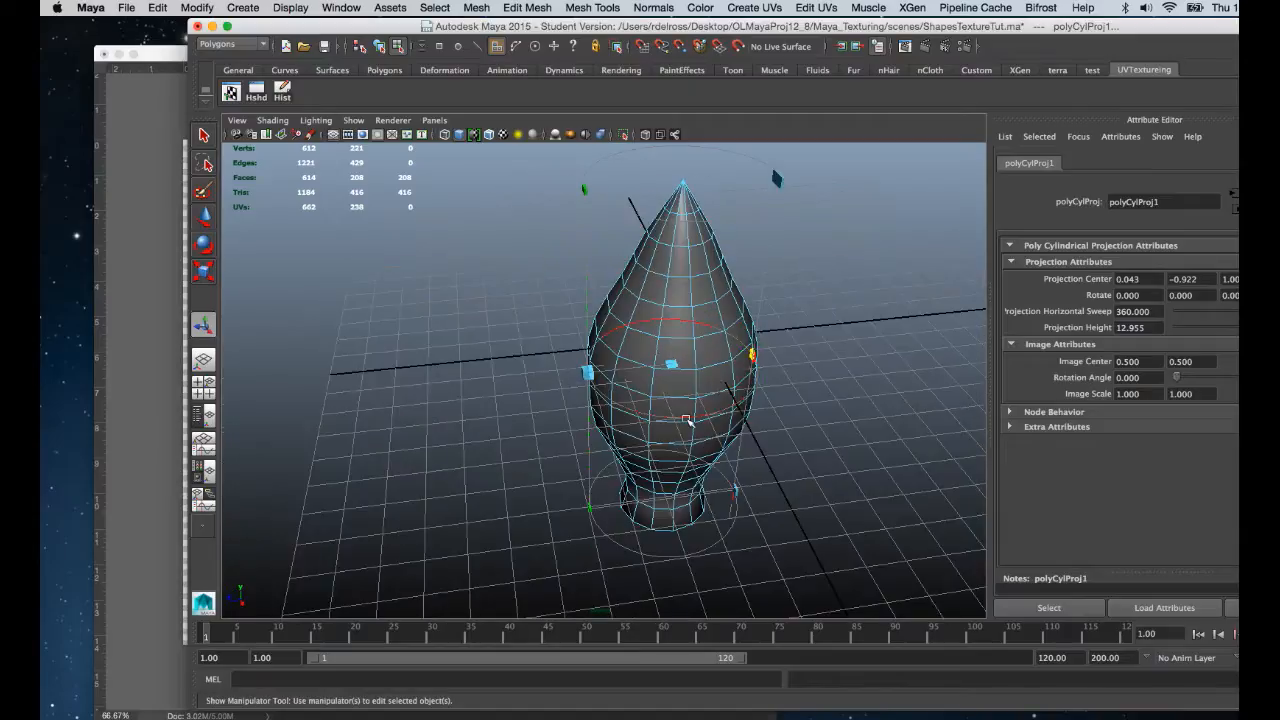
Display the checker texture on the model again and return the revolved surface to Object Mode.
left_click_drag(664, 314, 698, 411, "alt")
right_click_drag(698, 411, 729, 434, "alt")
left_click_drag(729, 434, 712, 412, "alt")
middle_click_drag(700, 380, 712, 302, "alt")
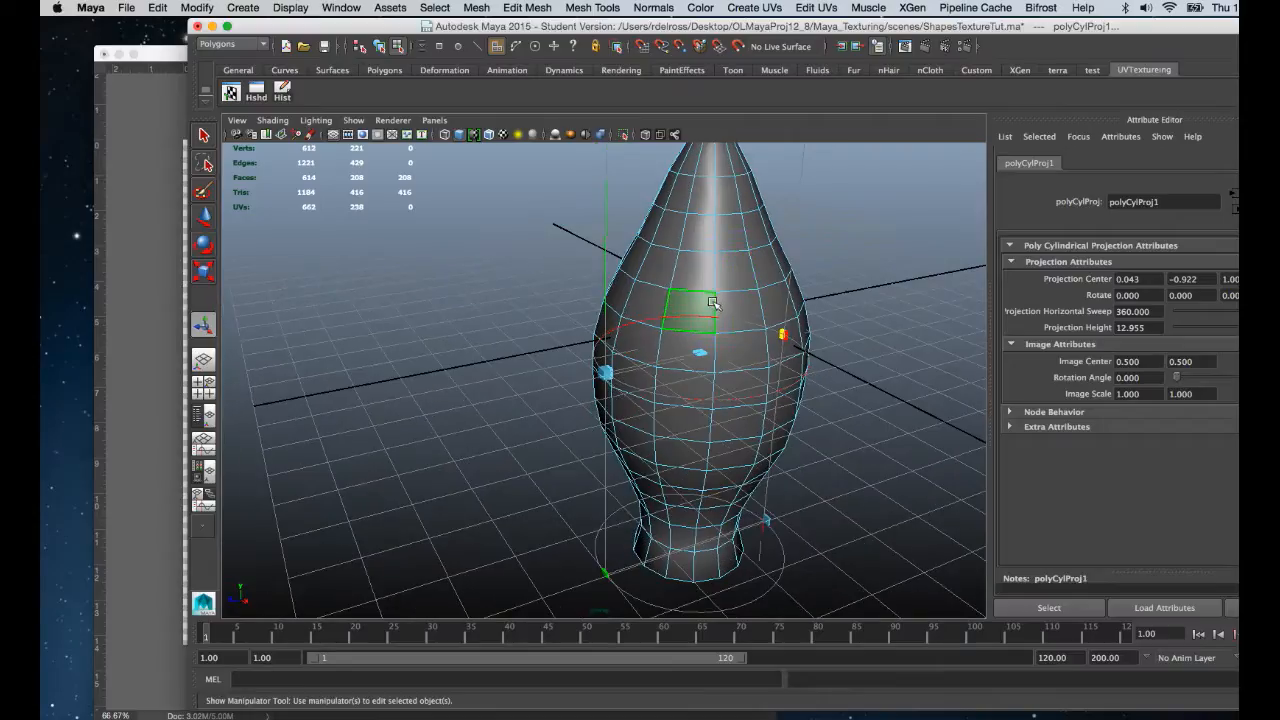
key("6")
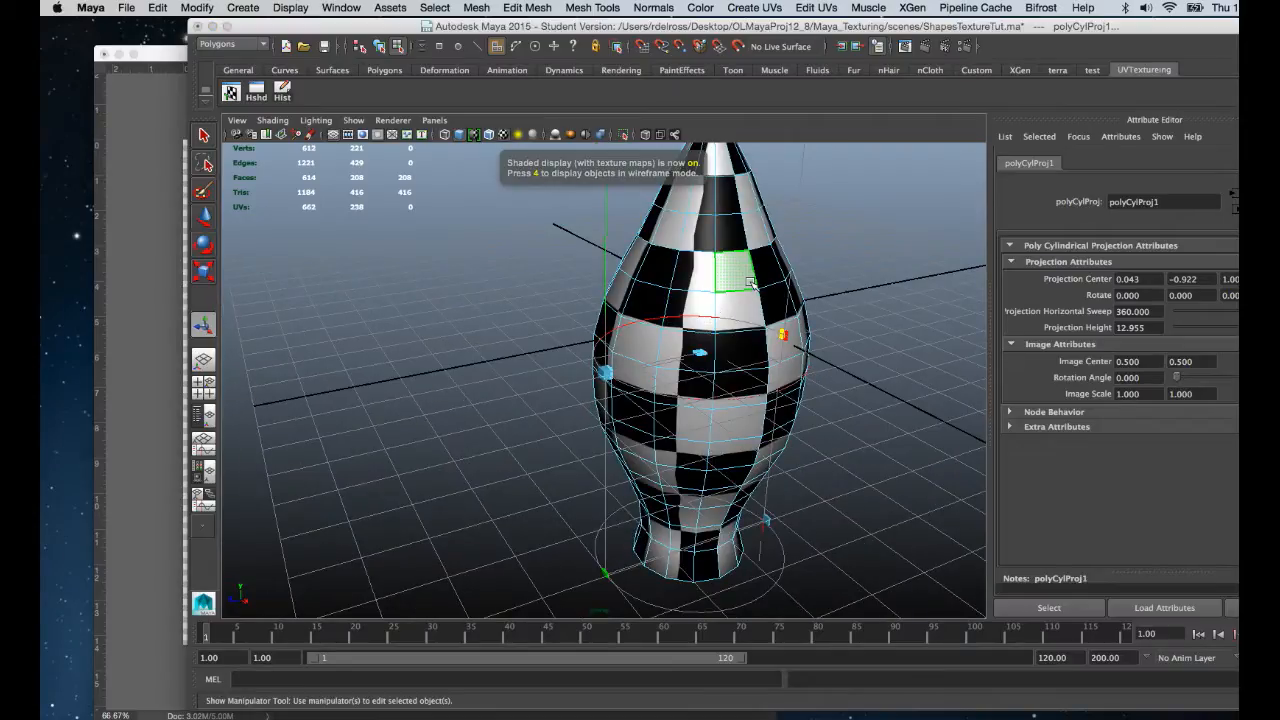
right_click_drag(751, 283, 792, 266)
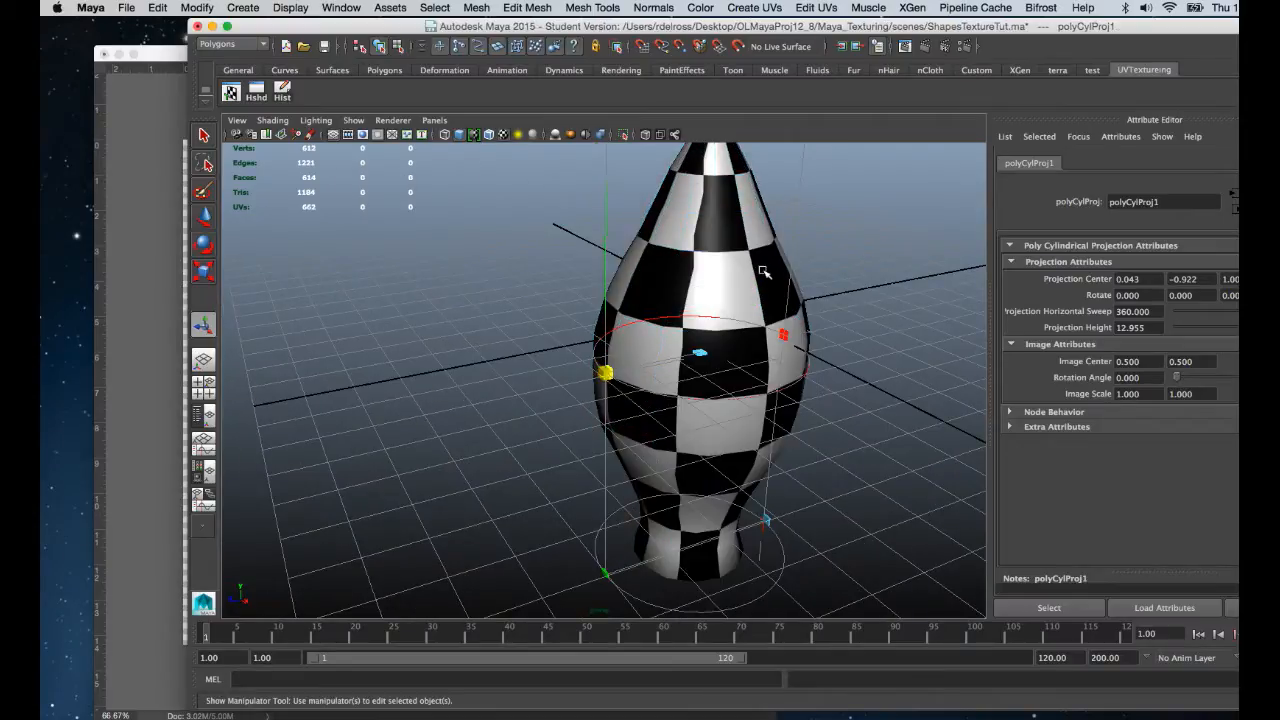
left_click_drag(768, 362, 675, 342, "alt")
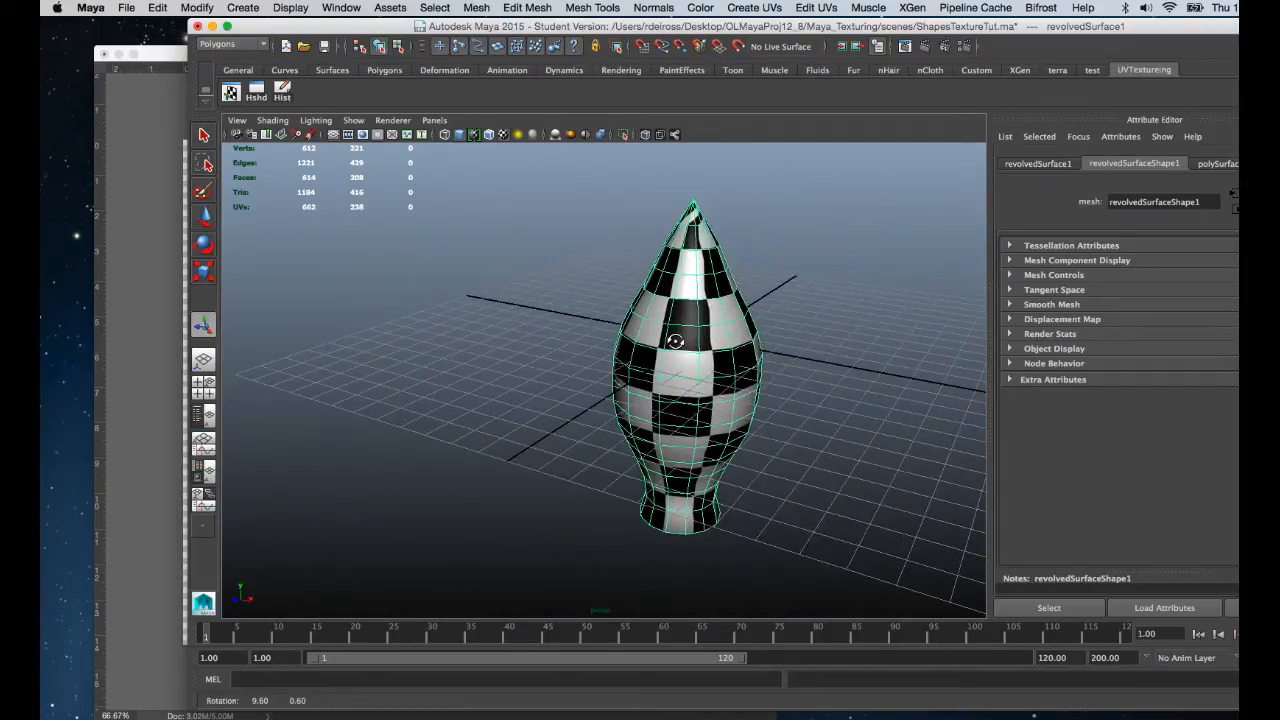
Open the UV Texture Editor for the revolved surface, place it beside the model and frame the checkered body closely.
left_click(230, 93)
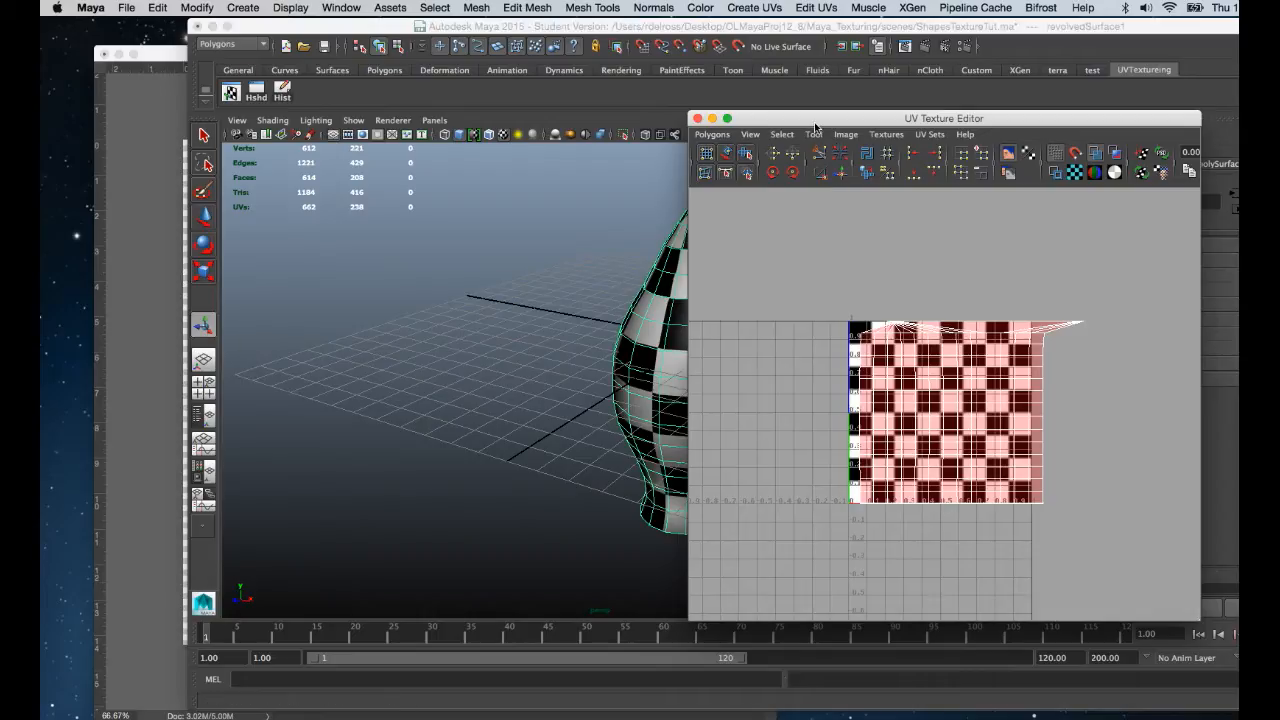
left_click_drag(815, 124, 892, 117)
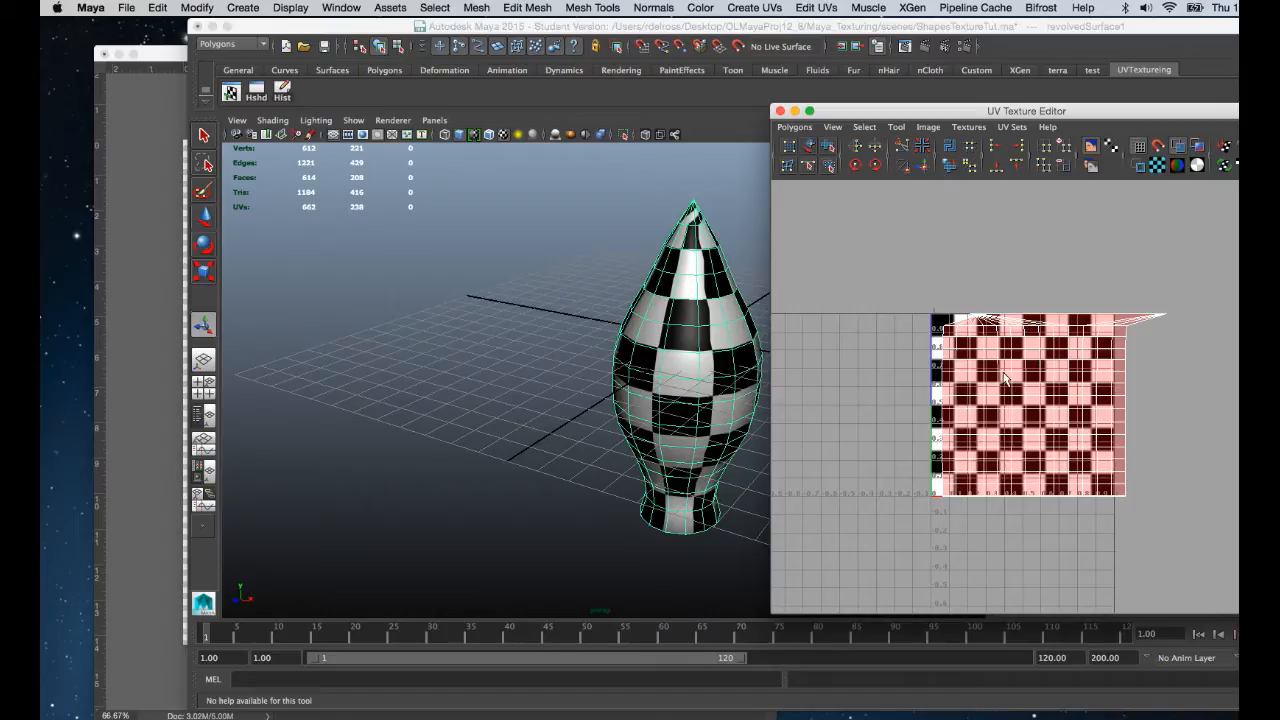
left_click_drag(743, 378, 722, 343, "alt")
right_click_drag(716, 400, 731, 430, "alt")
middle_click_drag(716, 406, 657, 373, "alt")
left_click_drag(654, 367, 664, 371, "alt")
right_click_drag(662, 383, 699, 434, "alt")
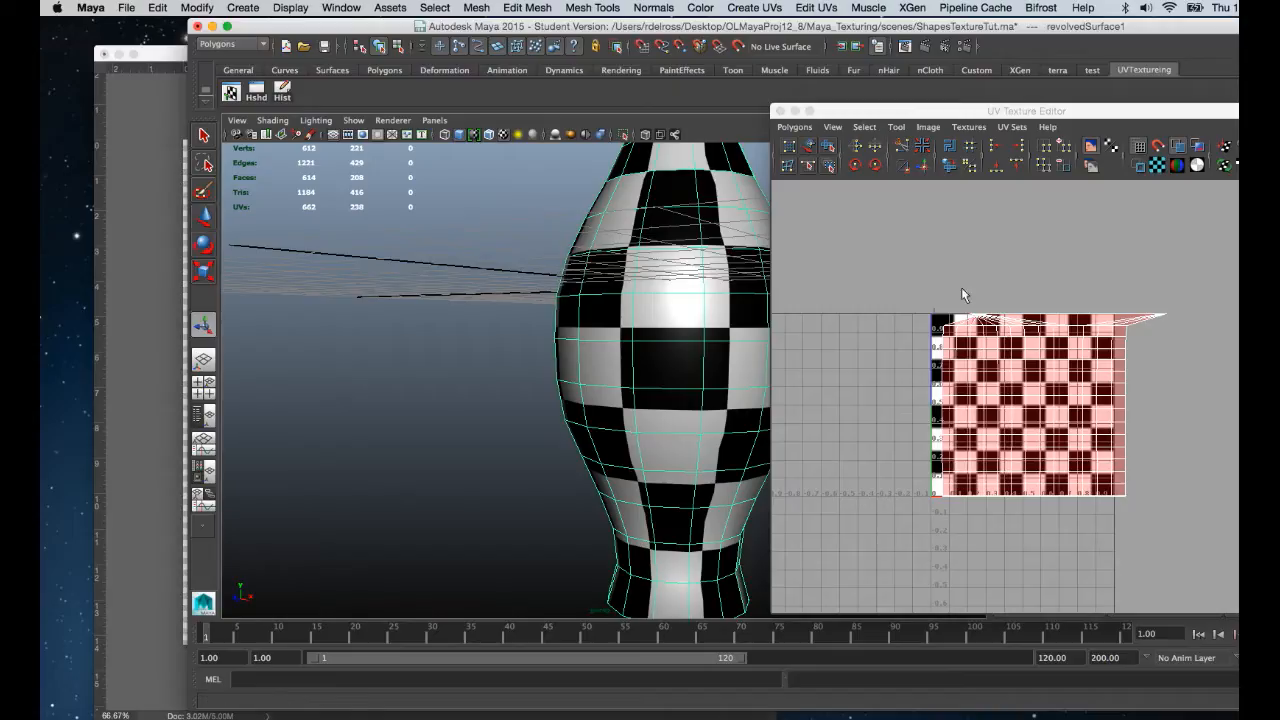
Select the entire UV shell and move it sideways to line up with the 0 to 1 texture square.
right_click(1034, 373)
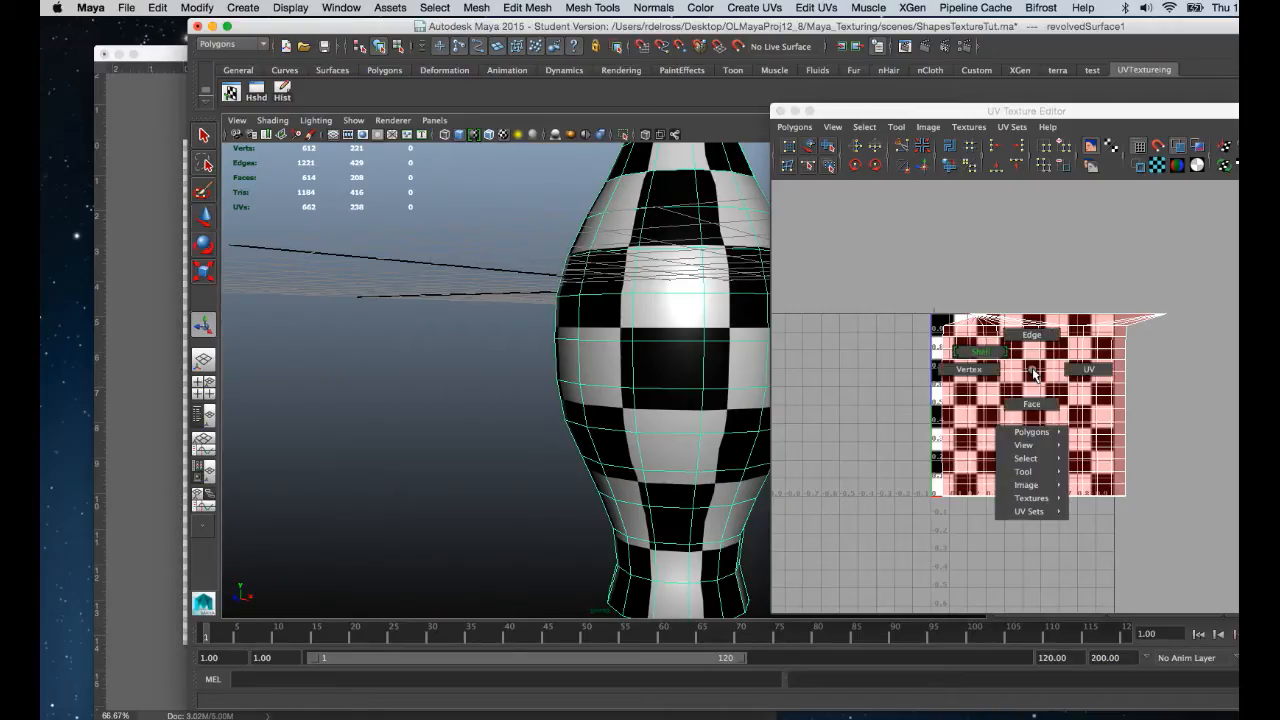
left_click(980, 351)
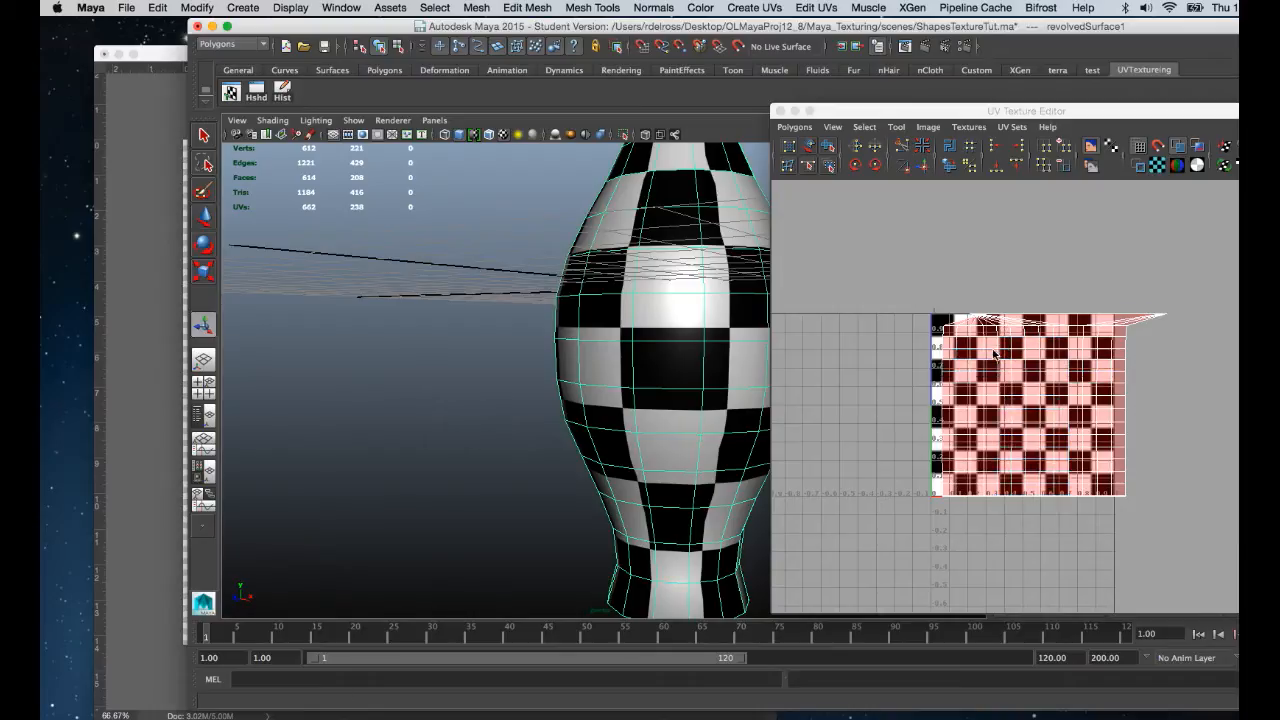
left_click(1030, 399)
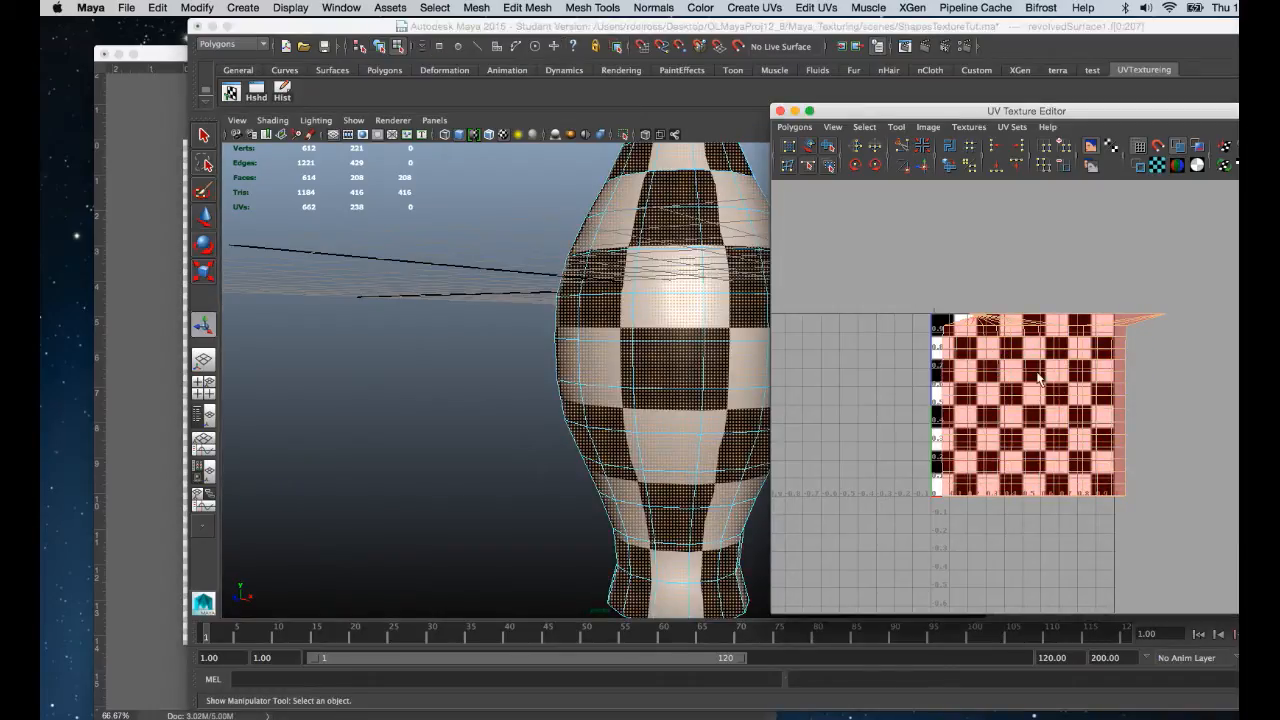
key("w")
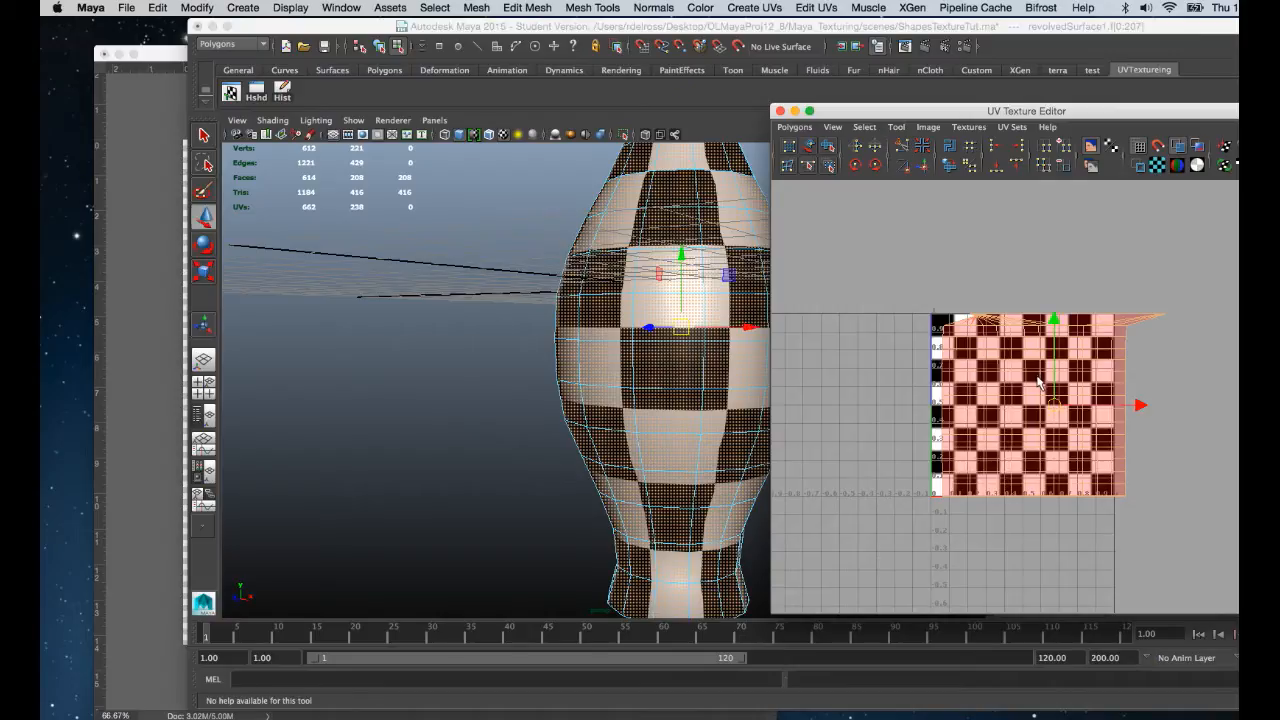
left_click_drag(1055, 408, 1042, 407)
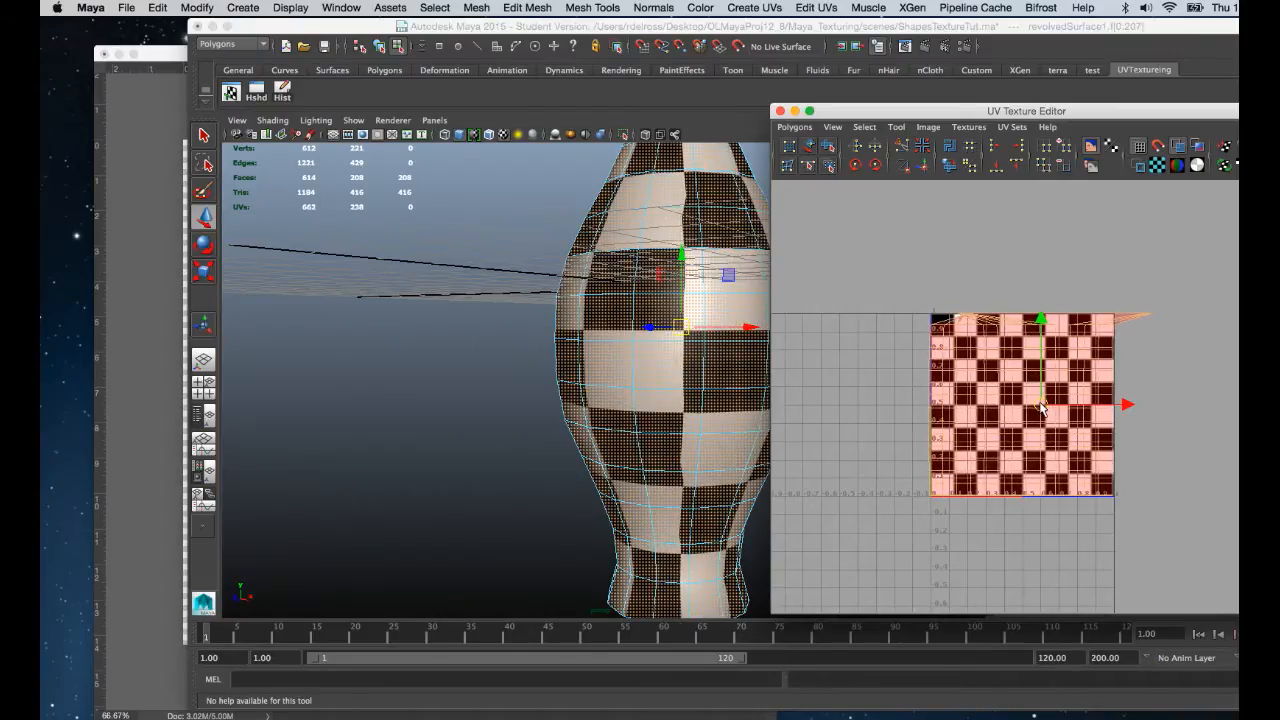
Scale the UV shell down uniformly to about three quarters of its size and reduce its height slightly.
key("r")
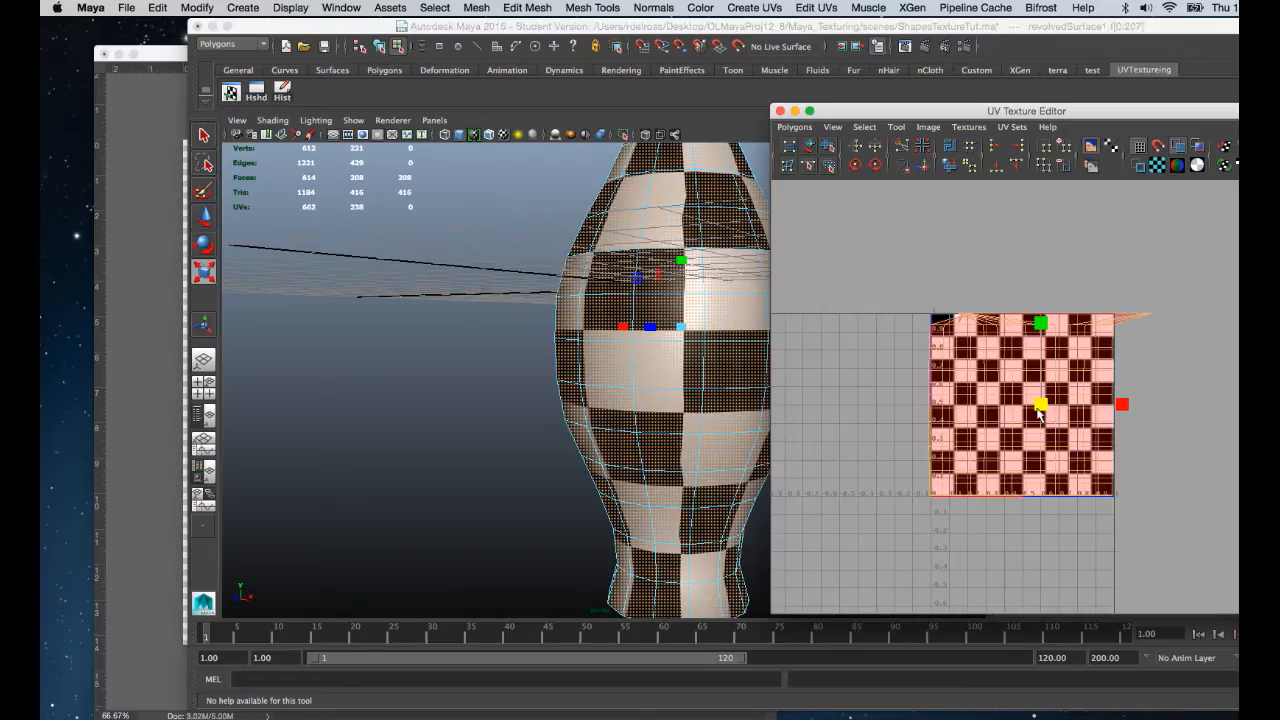
left_click_drag(1040, 408, 1019, 419)
left_click_drag(1039, 334, 1040, 335)
left_click(684, 332)
left_click_drag(726, 337, 640, 338, "alt")
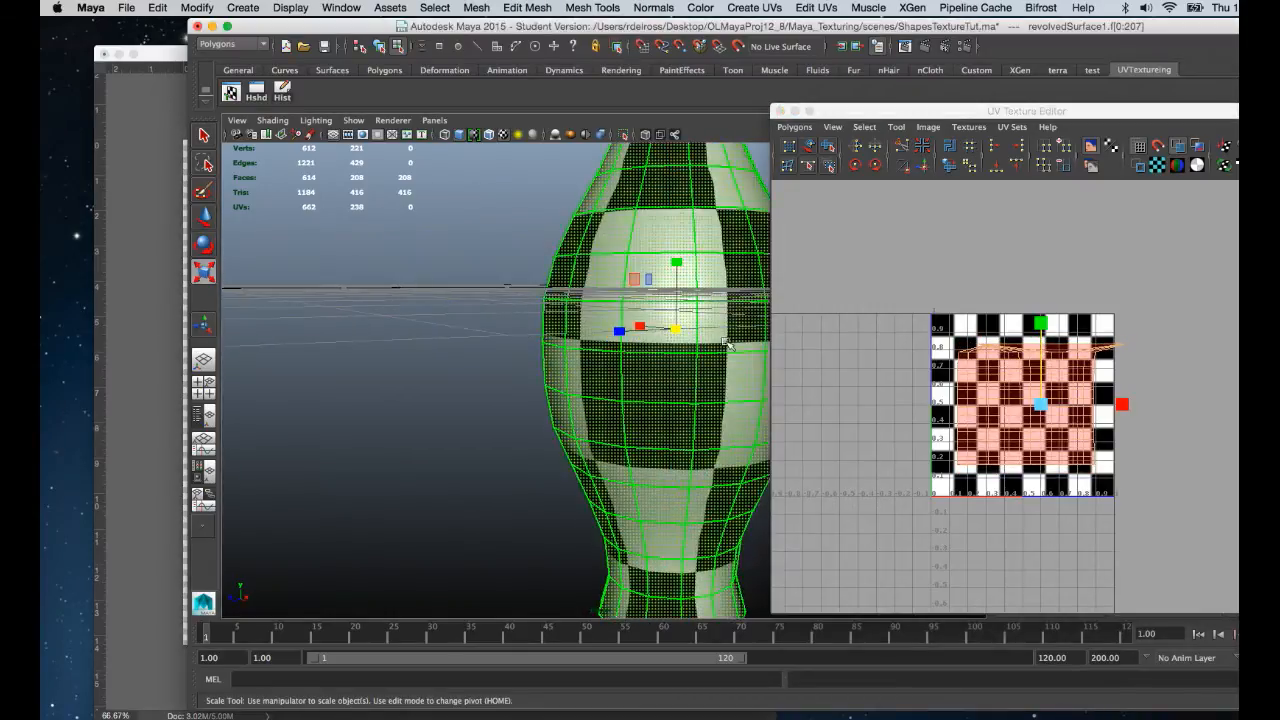
Squash the UV shell vertically a little more to even out the checker proportions on the model.
left_click_drag(1041, 330, 1041, 333)
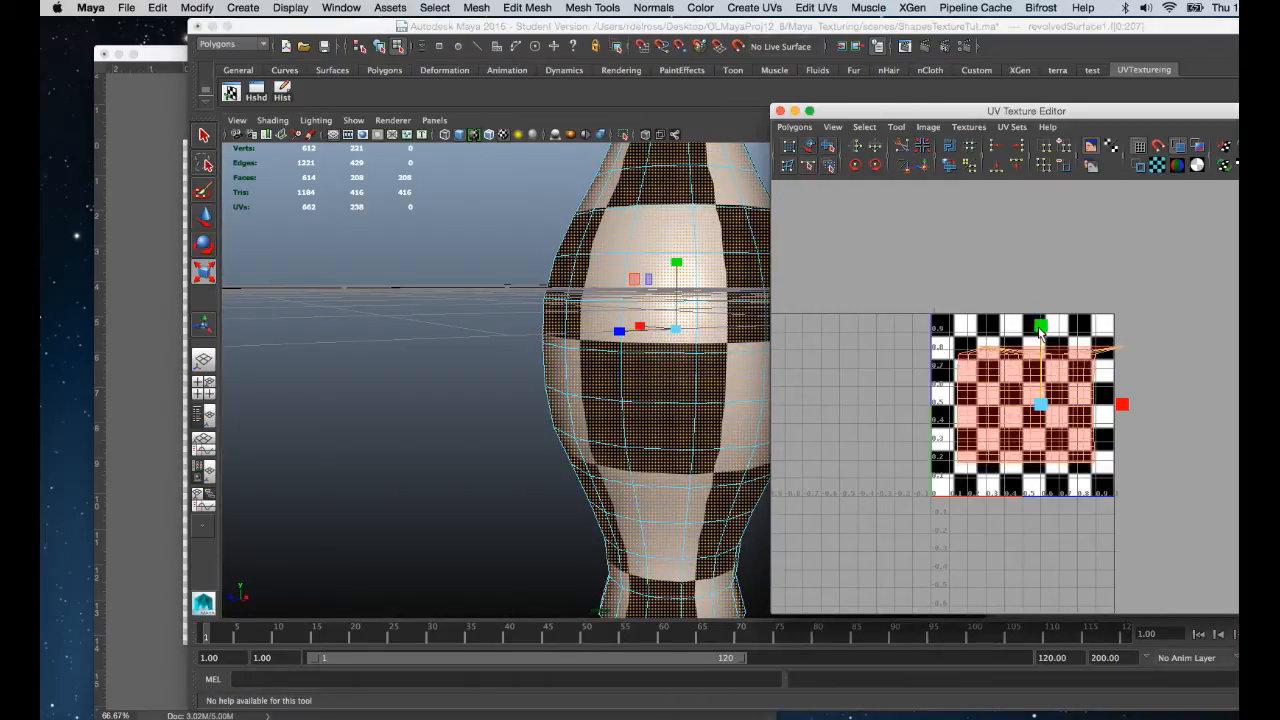
left_click_drag(669, 403, 703, 400, "alt")
right_click_drag(705, 397, 661, 264, "alt")
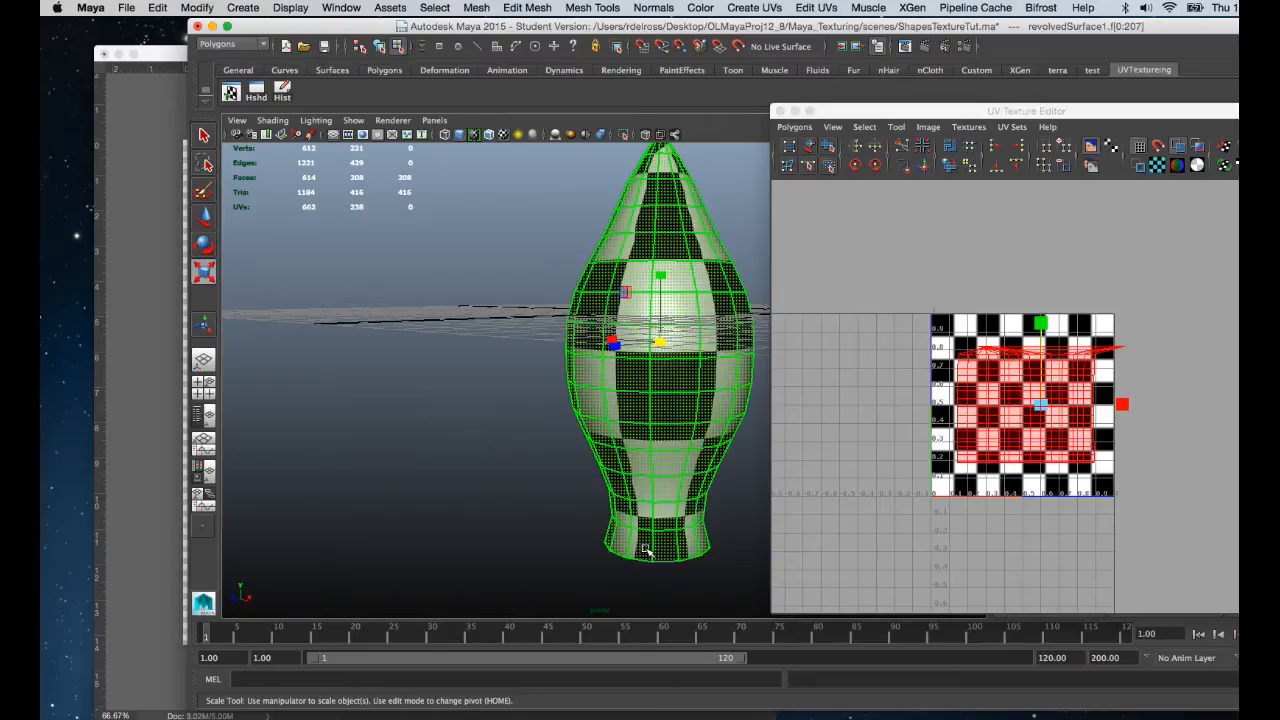
left_click_drag(646, 551, 696, 527, "alt")
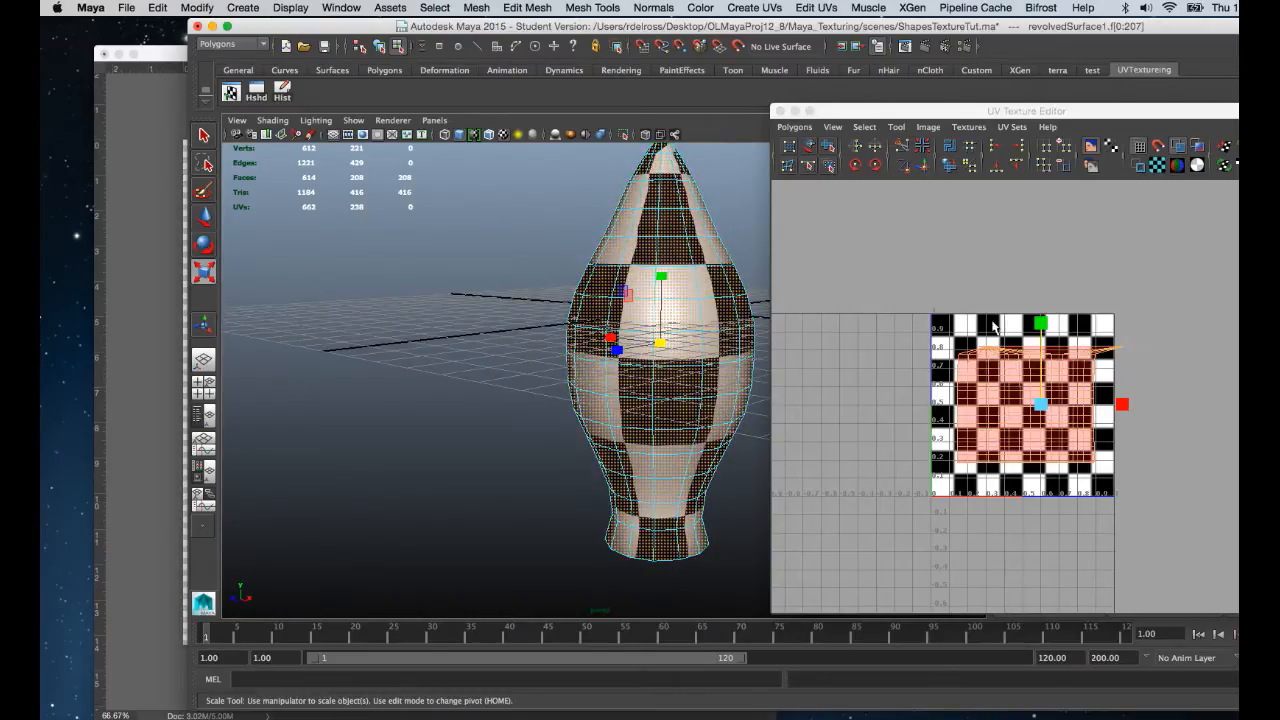
left_click(1043, 329)
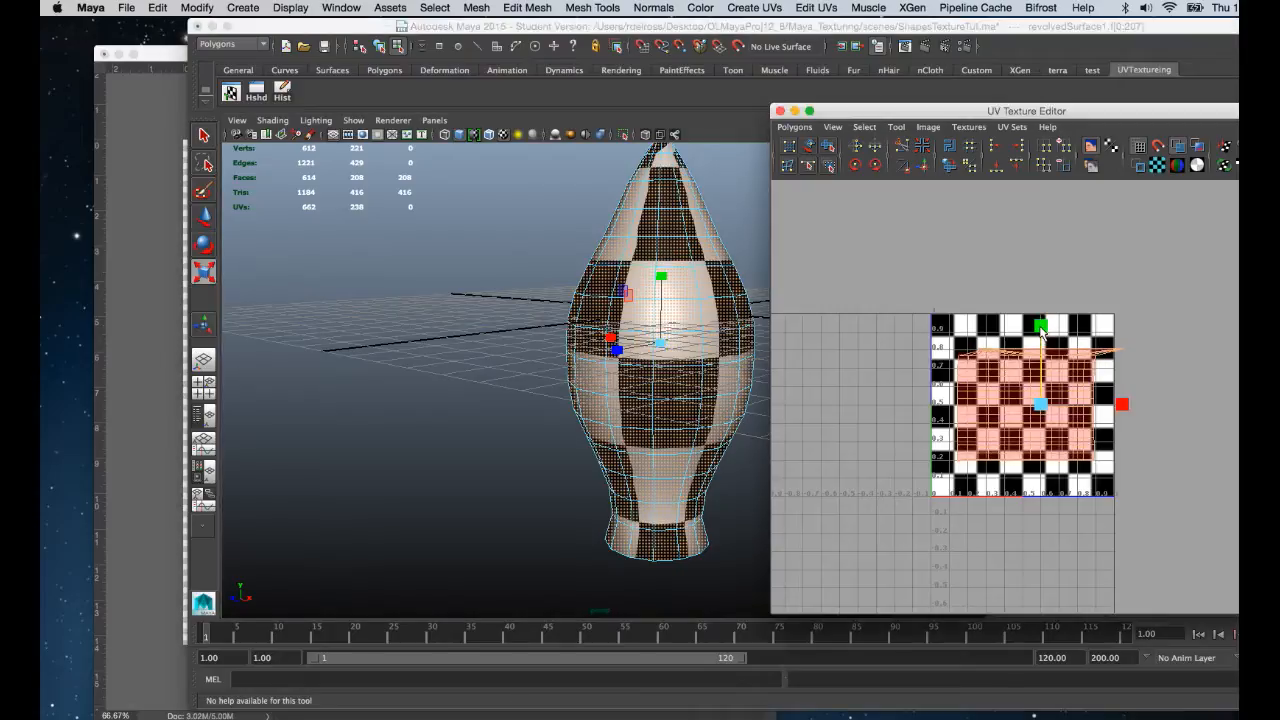
Return the revolved surface to object mode and save the scene, accepting the student version notice.
left_click(649, 321)
mouse_move(649, 321)
left_mouse_down("alt")
mouse_move(718, 316)
mouse_move(666, 319)
left_mouse_up("alt")
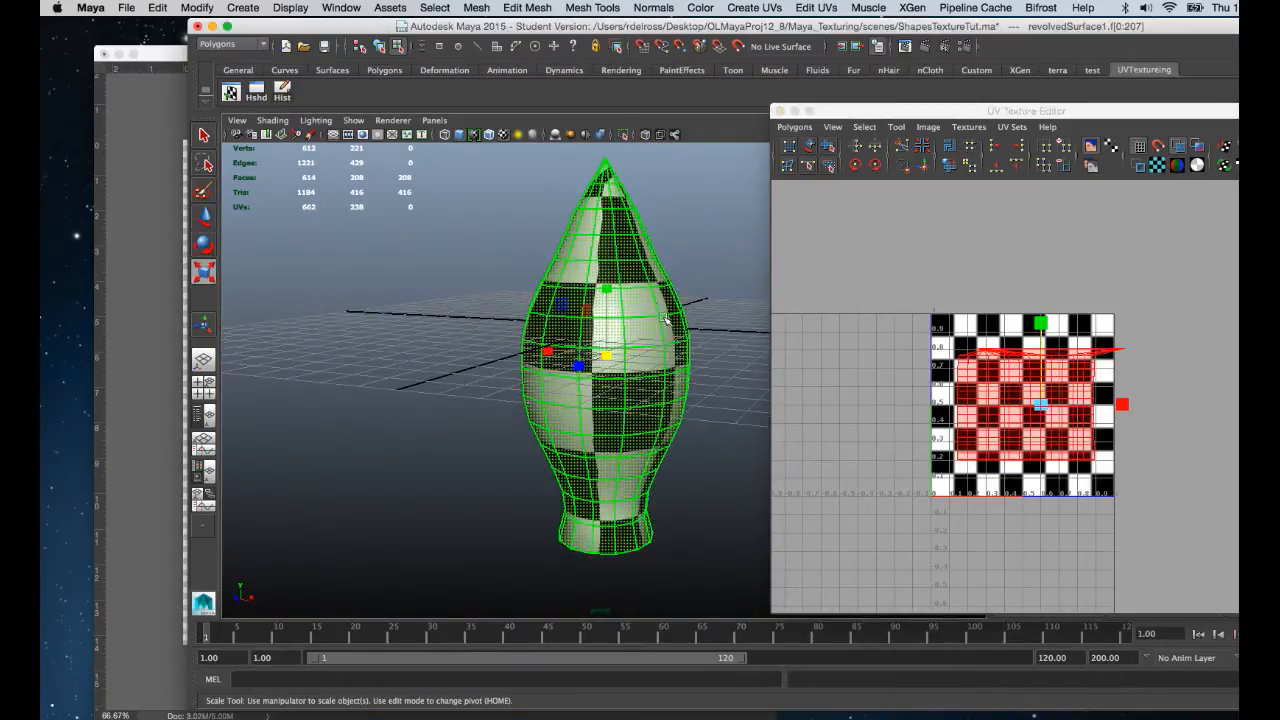
right_click_drag(645, 292, 647, 295)
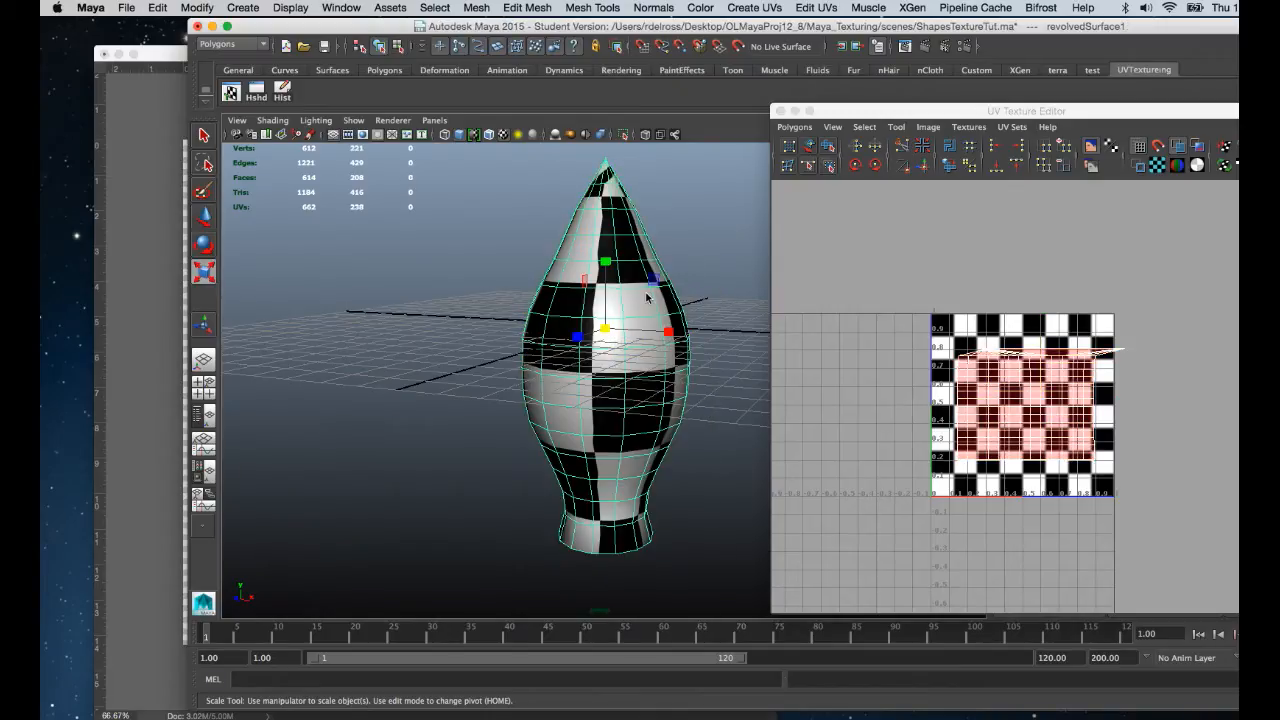
key("super+s")
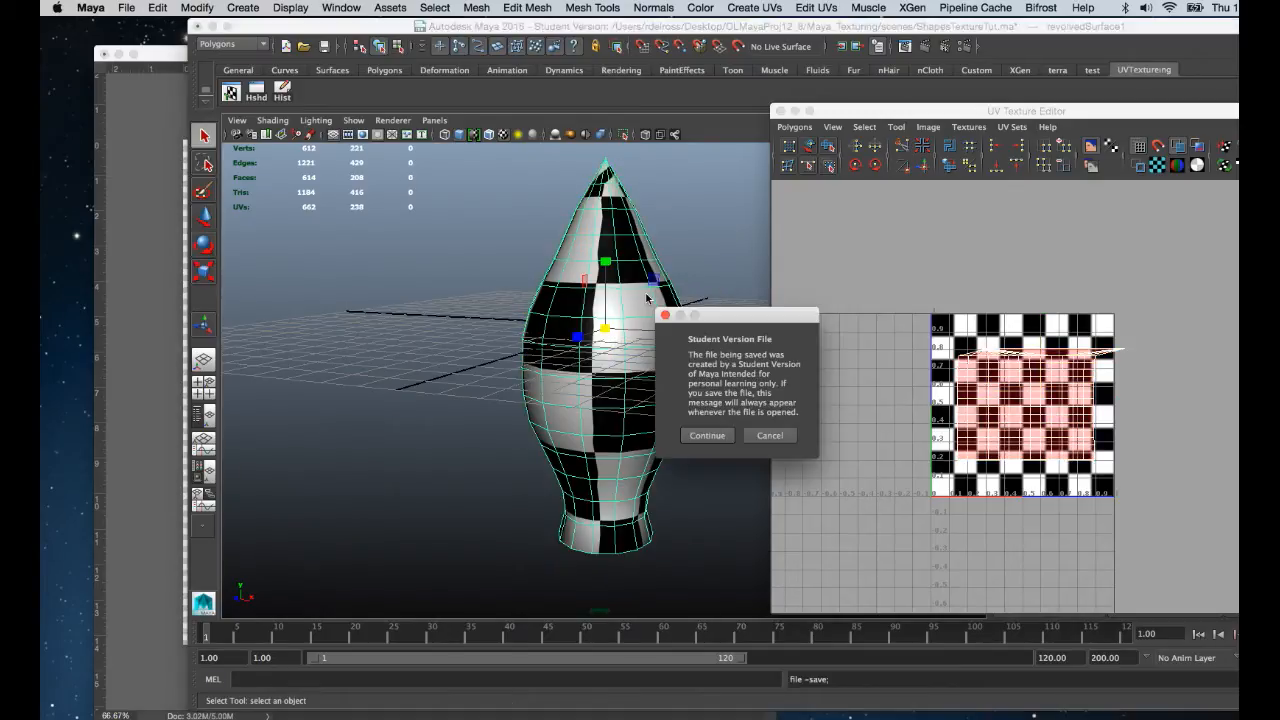
left_click(699, 439)
Reposition the UV Texture Editor over the workspace and open the Create PSD Network options for the revolved surface.
left_click_drag(901, 114, 816, 74)
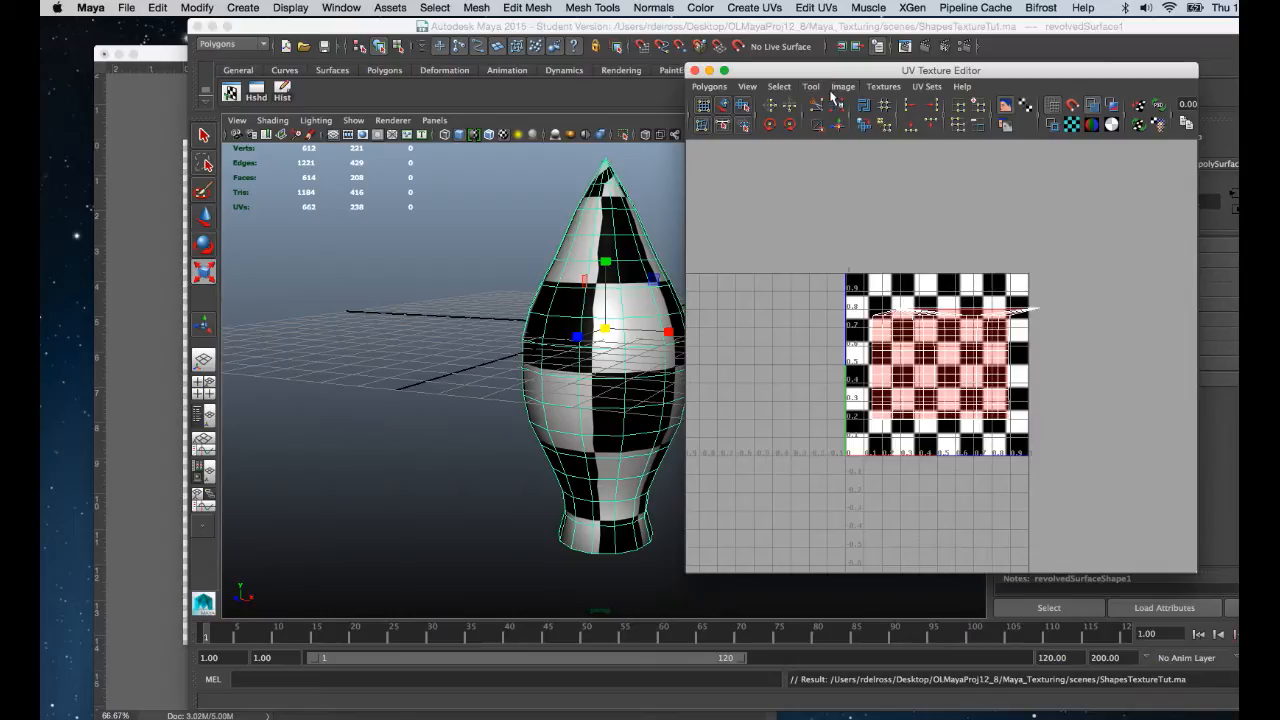
left_click_drag(846, 76, 840, 77)
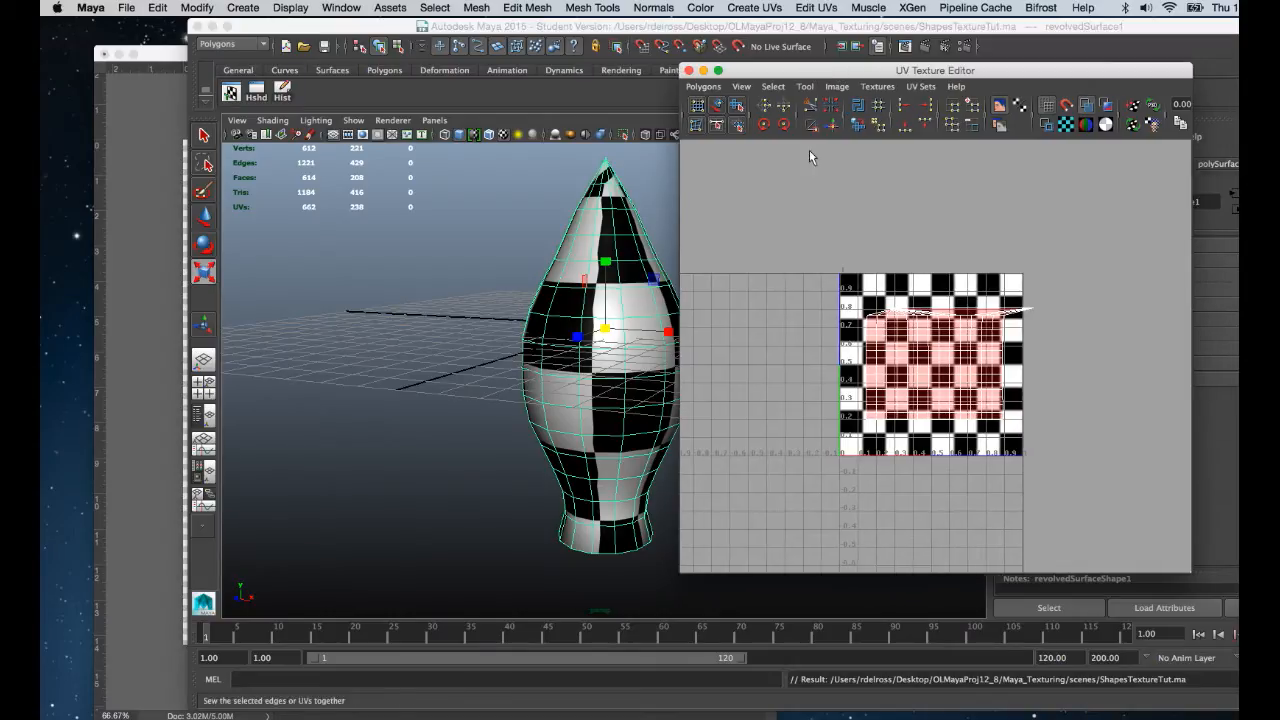
left_click(838, 88)
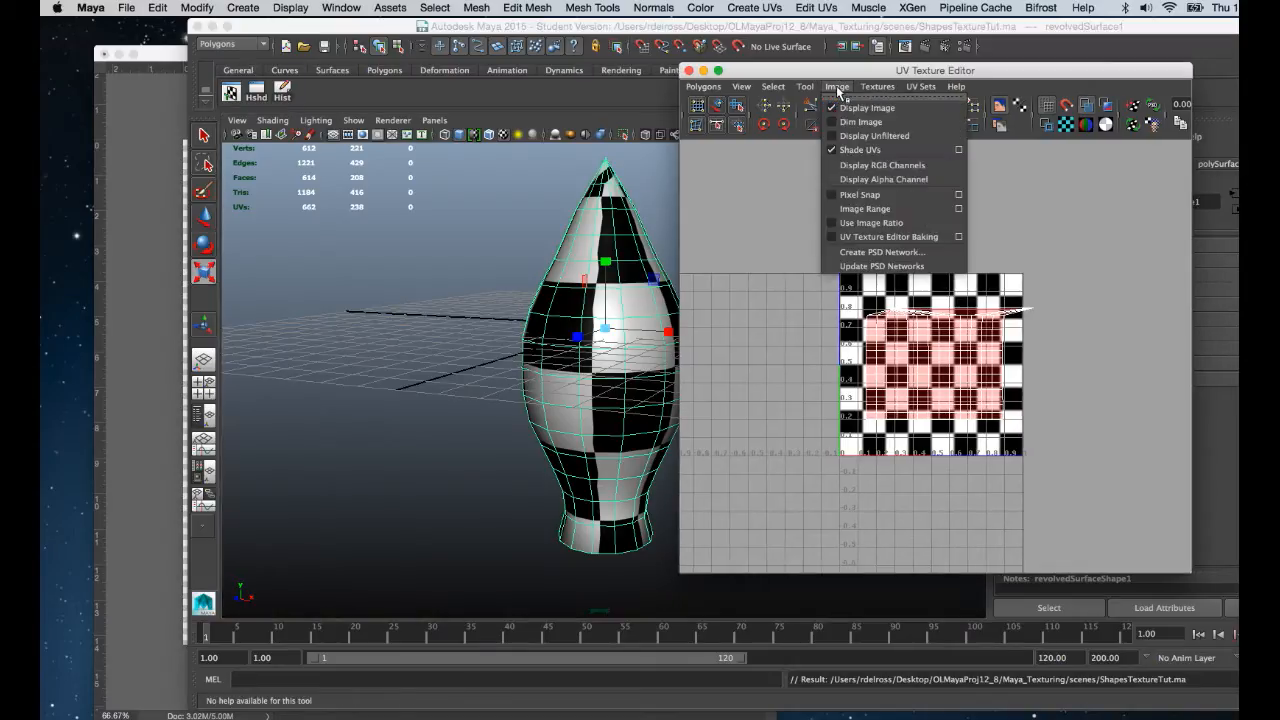
left_click(863, 256)
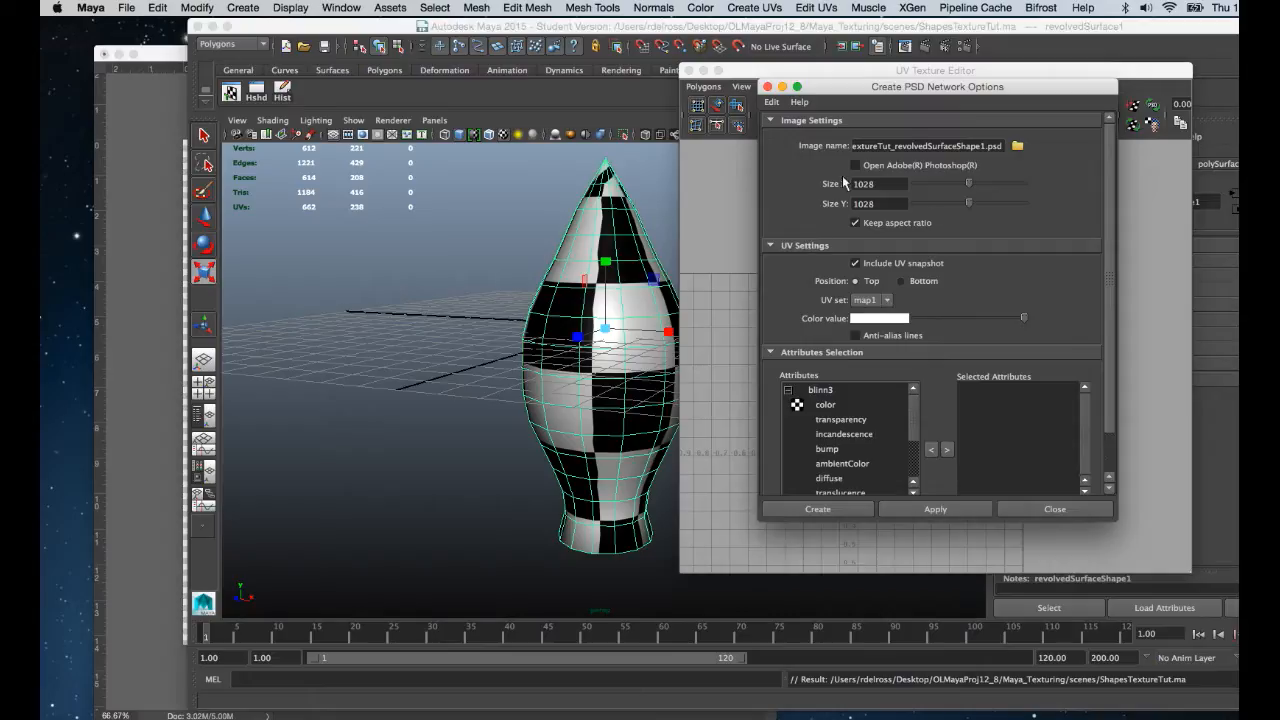
Name the PSD image rocketskin in the sourceimages folder and add the blinn3 color attribute to the selected attributes.
left_click(1017, 146)
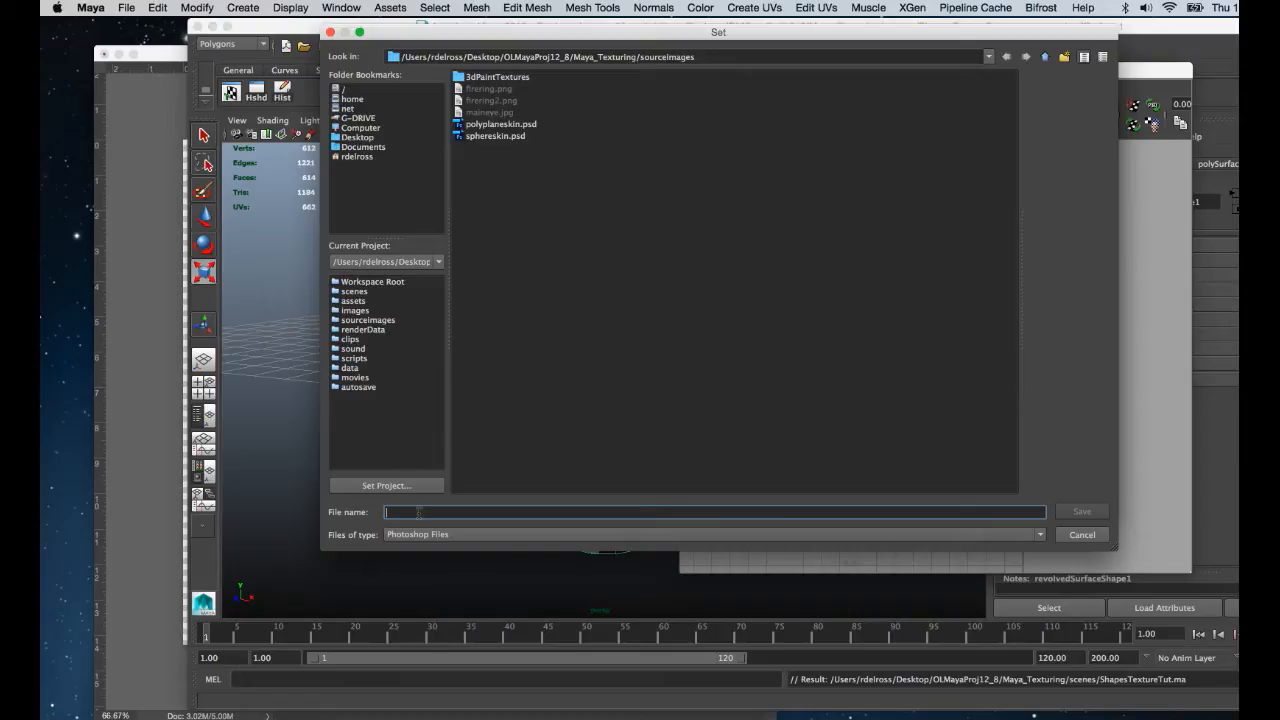
type("rocketskin")
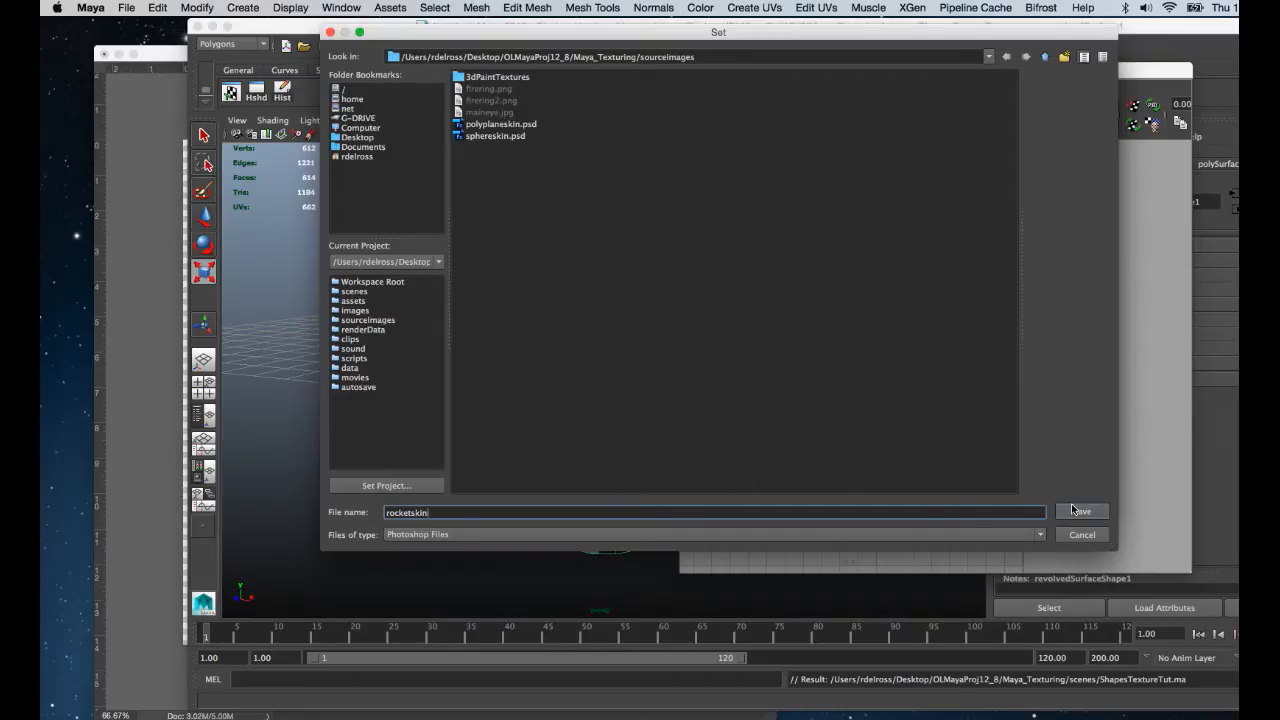
left_click(1074, 511)
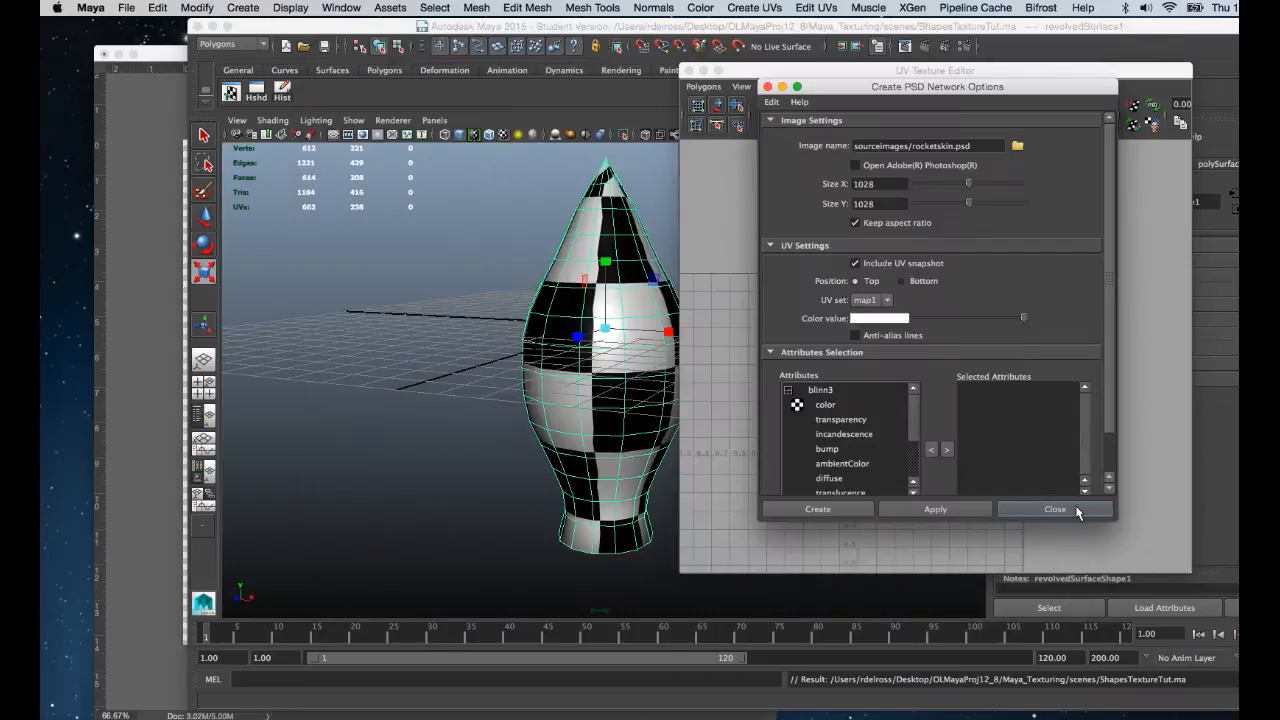
left_click(826, 406)
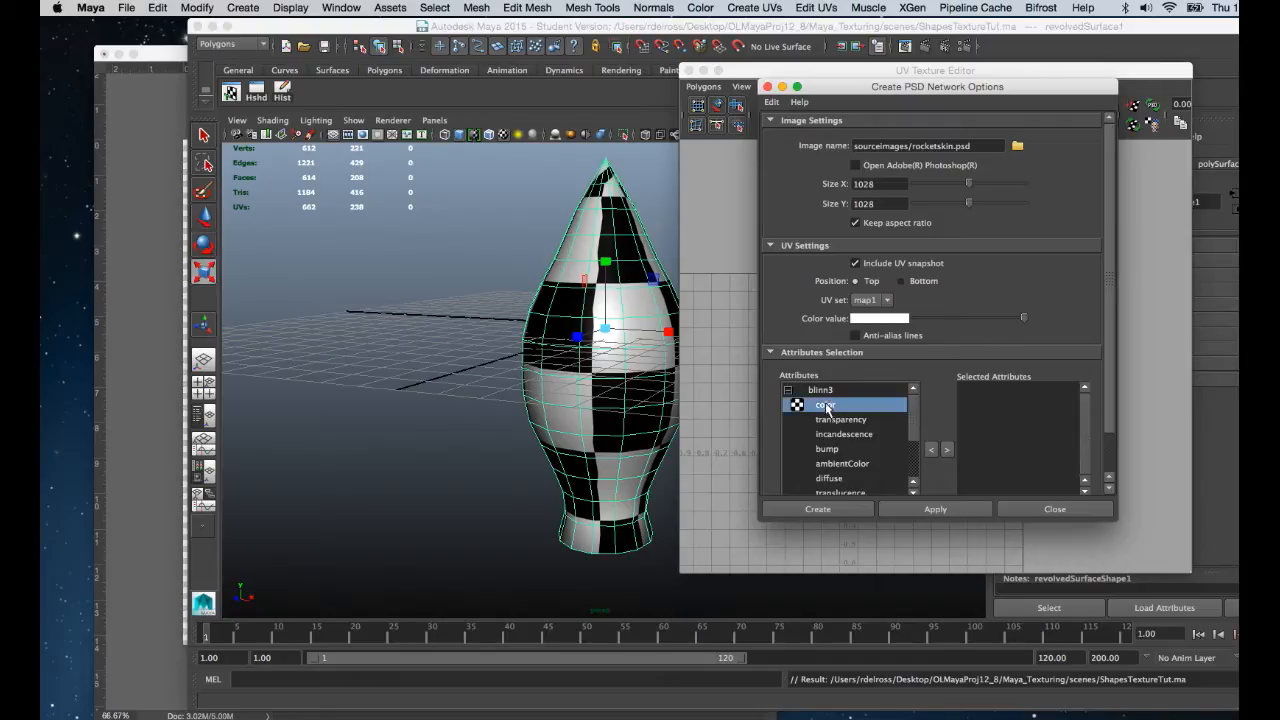
left_click(948, 451)
Uncover the UV layout and shift the UV shell sideways so it lies entirely inside the 0 to 1 texture square.
left_click_drag(856, 88, 261, 329)
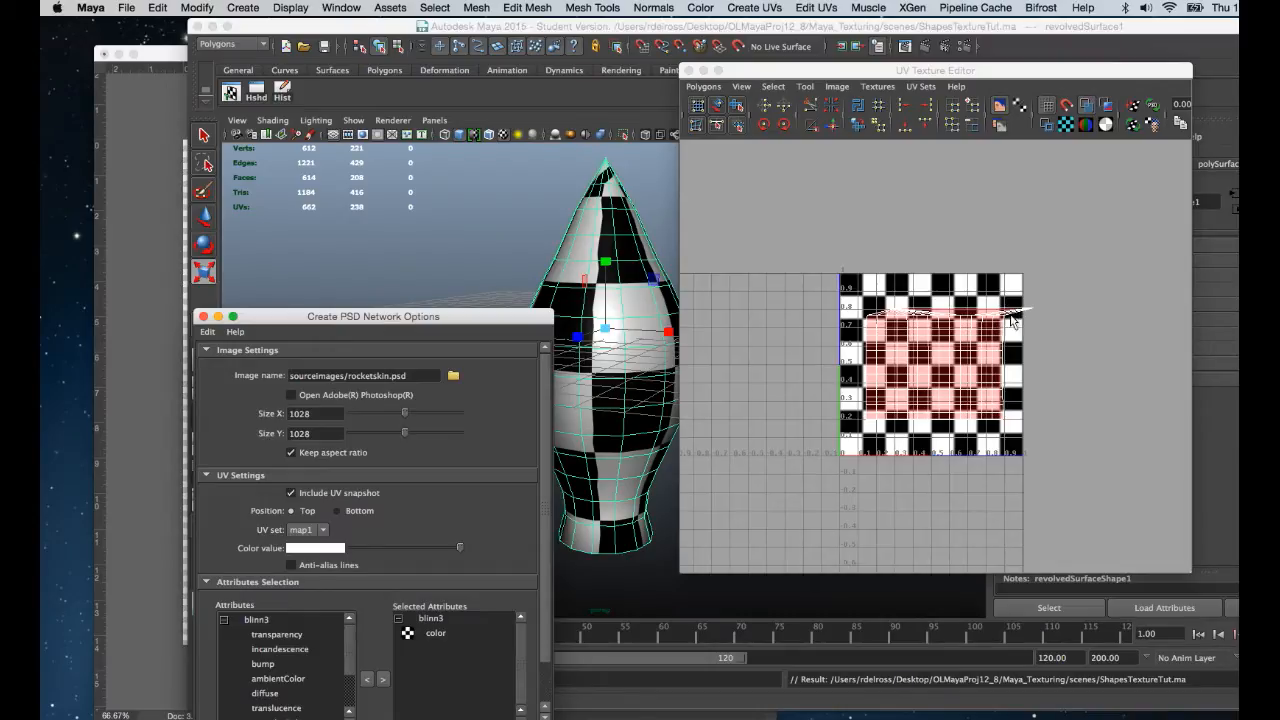
right_click_drag(946, 358, 932, 358)
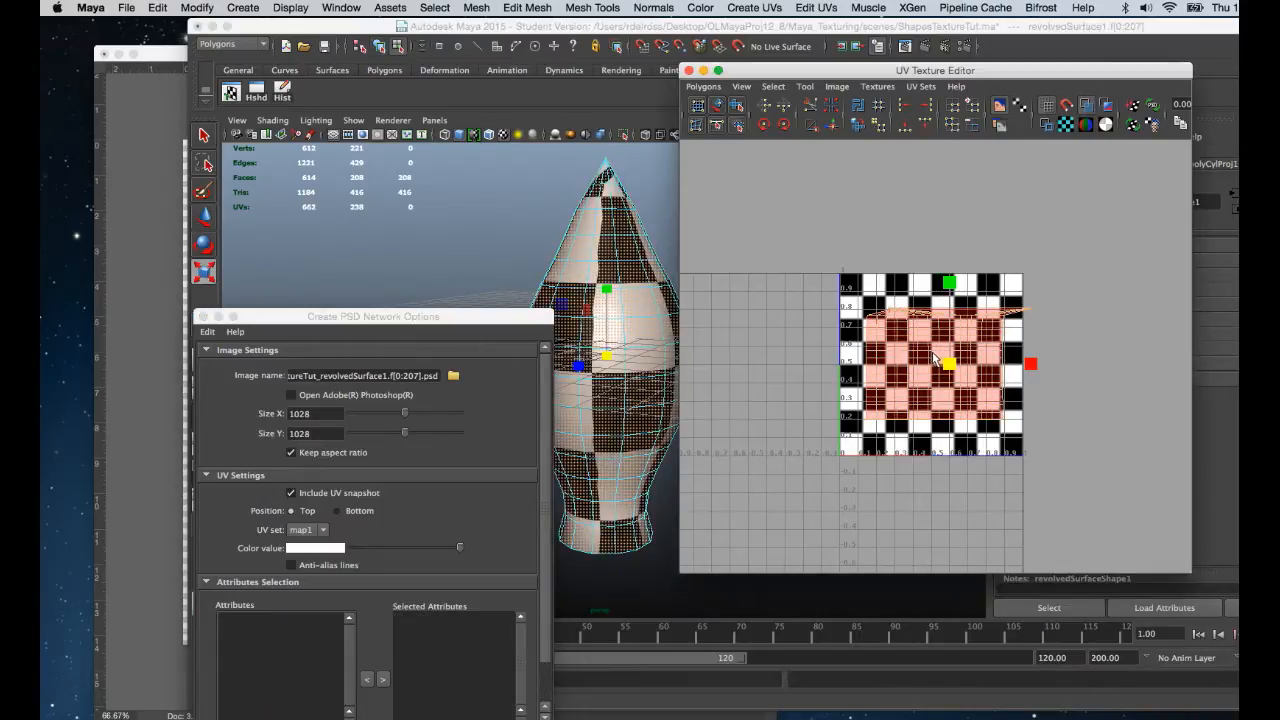
key("w")
left_click_drag(1036, 367, 1015, 370)
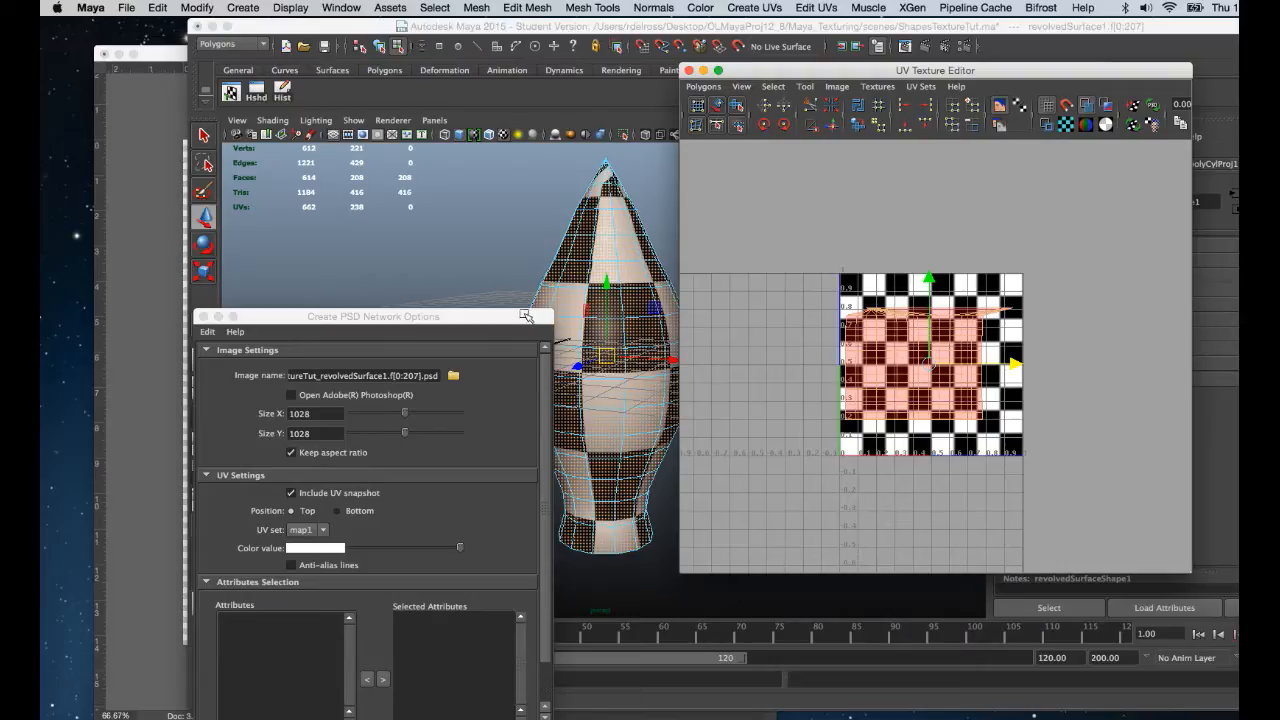
Reselect the revolved surface as an object and create its PSD network with the blinn3 color attribute and UV snapshot at 1028 by 1028.
left_click_drag(521, 320, 635, 191)
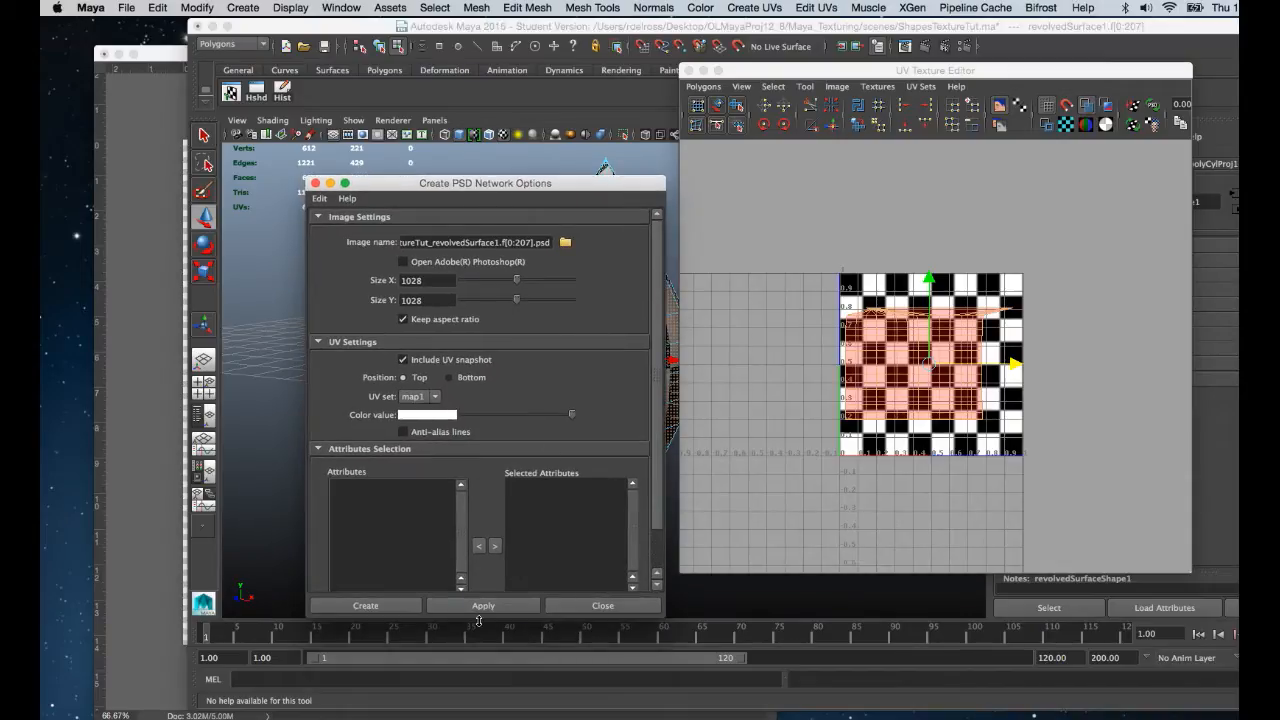
left_click_drag(626, 190, 516, 301)
right_click_drag(628, 272, 680, 258)
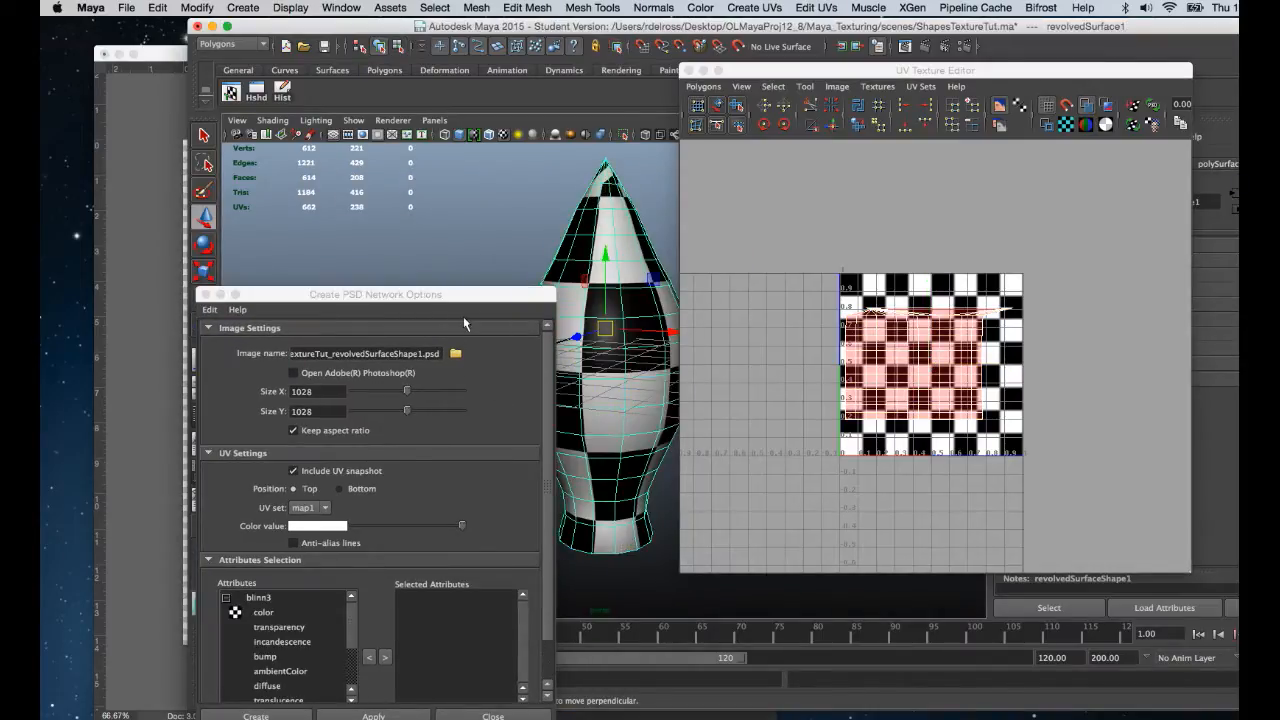
left_click_drag(471, 298, 542, 216)
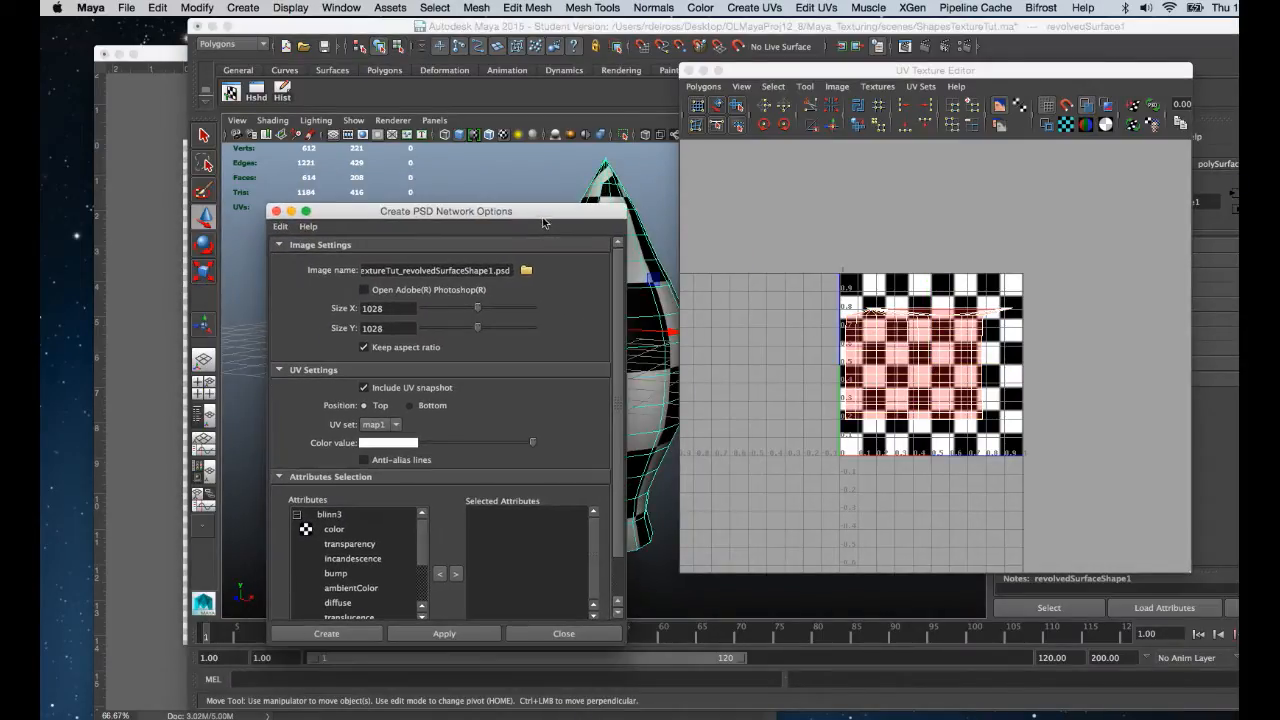
left_click(340, 532)
left_click(455, 576)
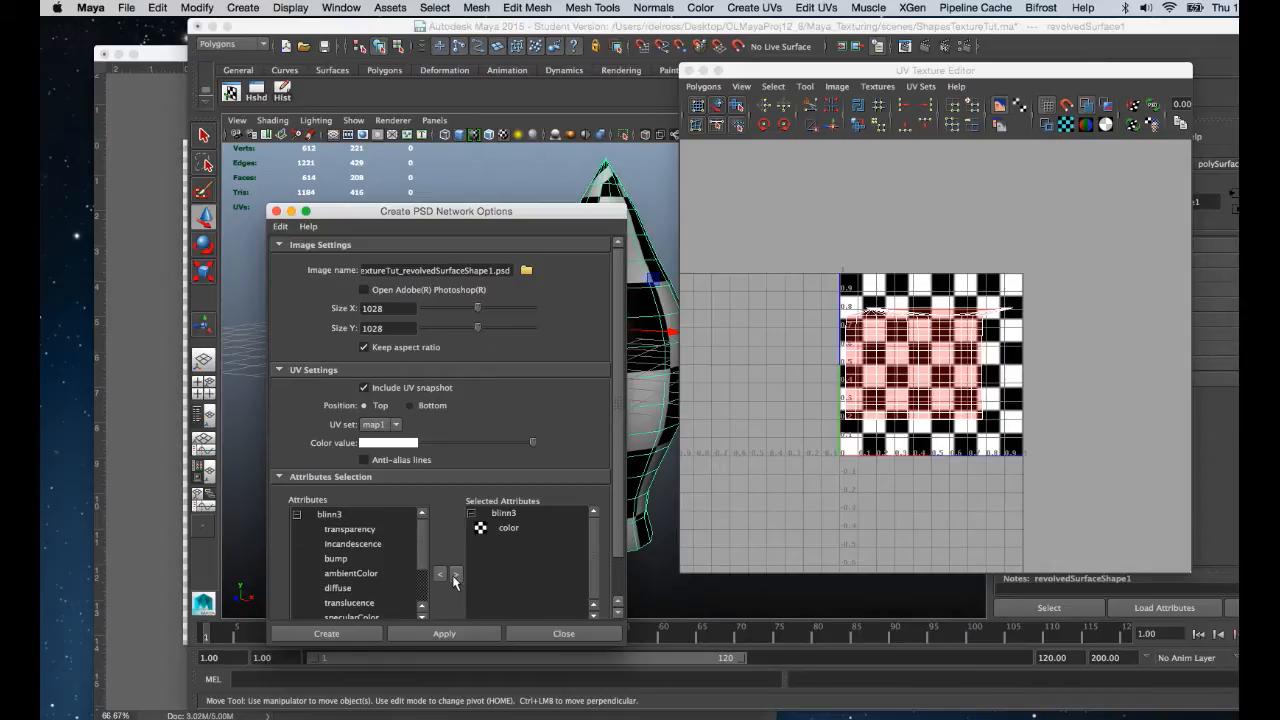
left_click(340, 638)
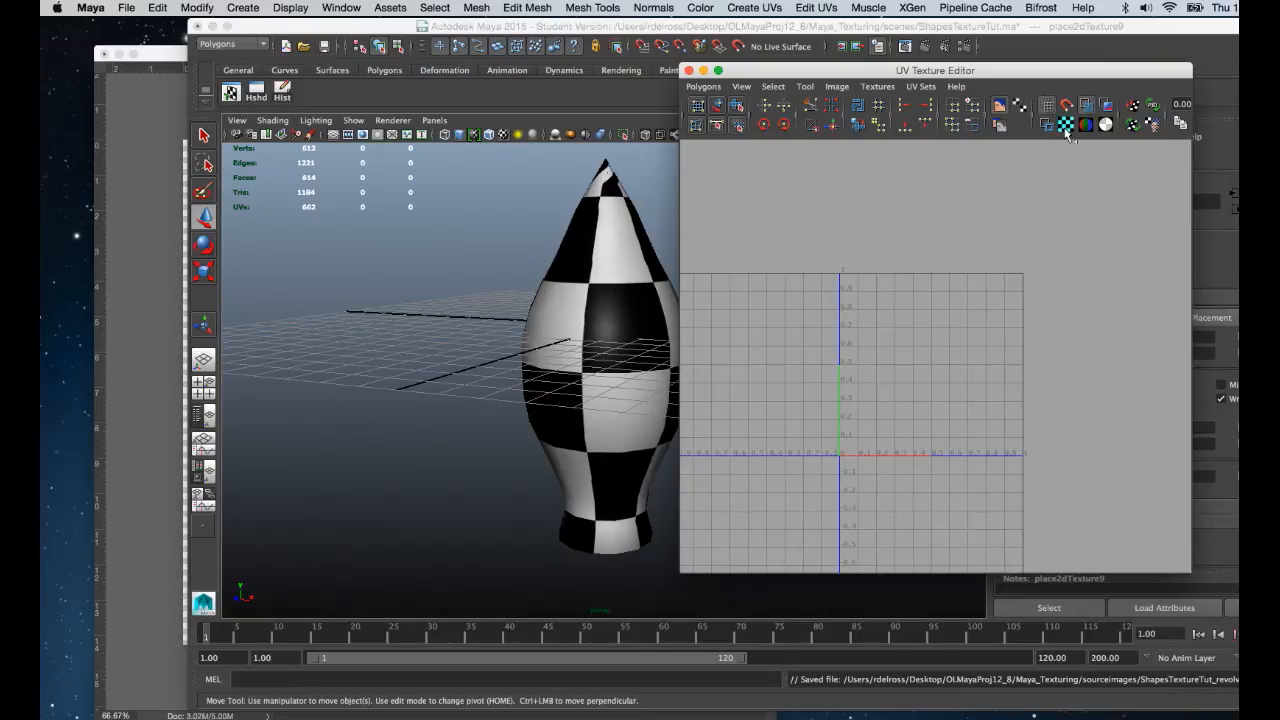
Switch to Photoshop and fill Layer 1 of the blinn3.color group in ShapesTextureTut_revolvedSurfaceShape1.psd with black.
left_click_drag(1279, 31, 1235, 37)
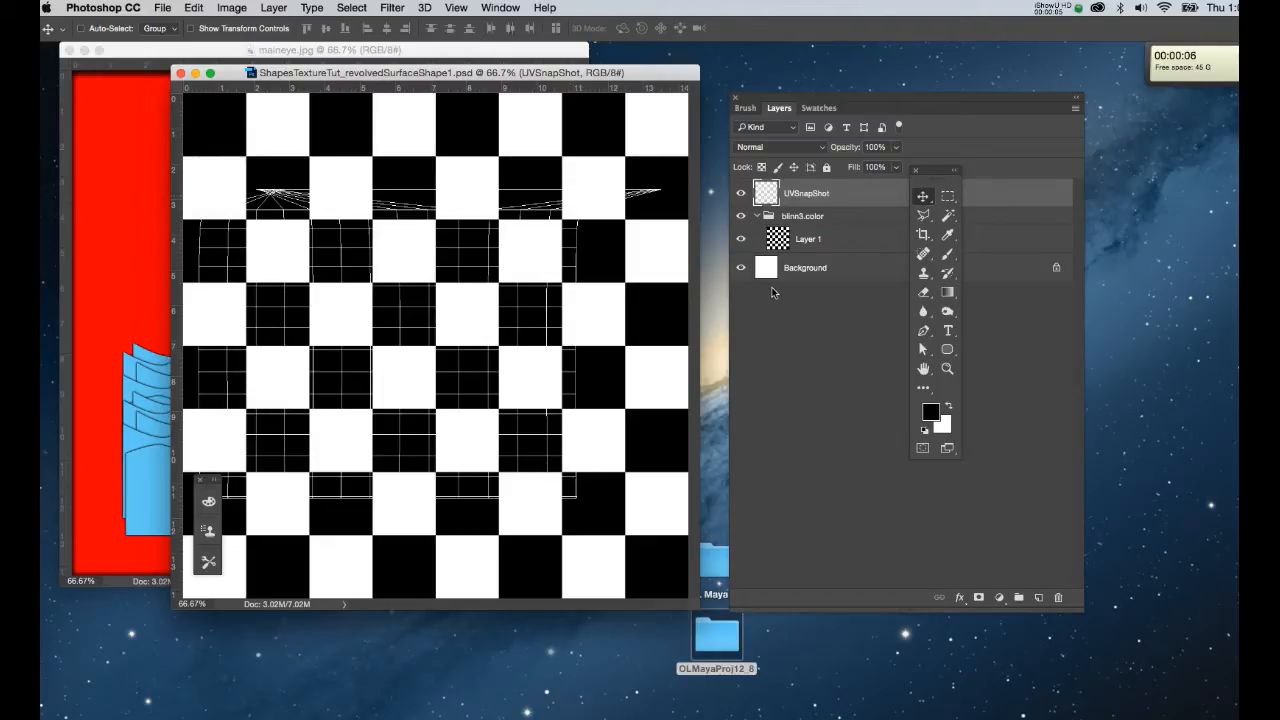
left_click(807, 243)
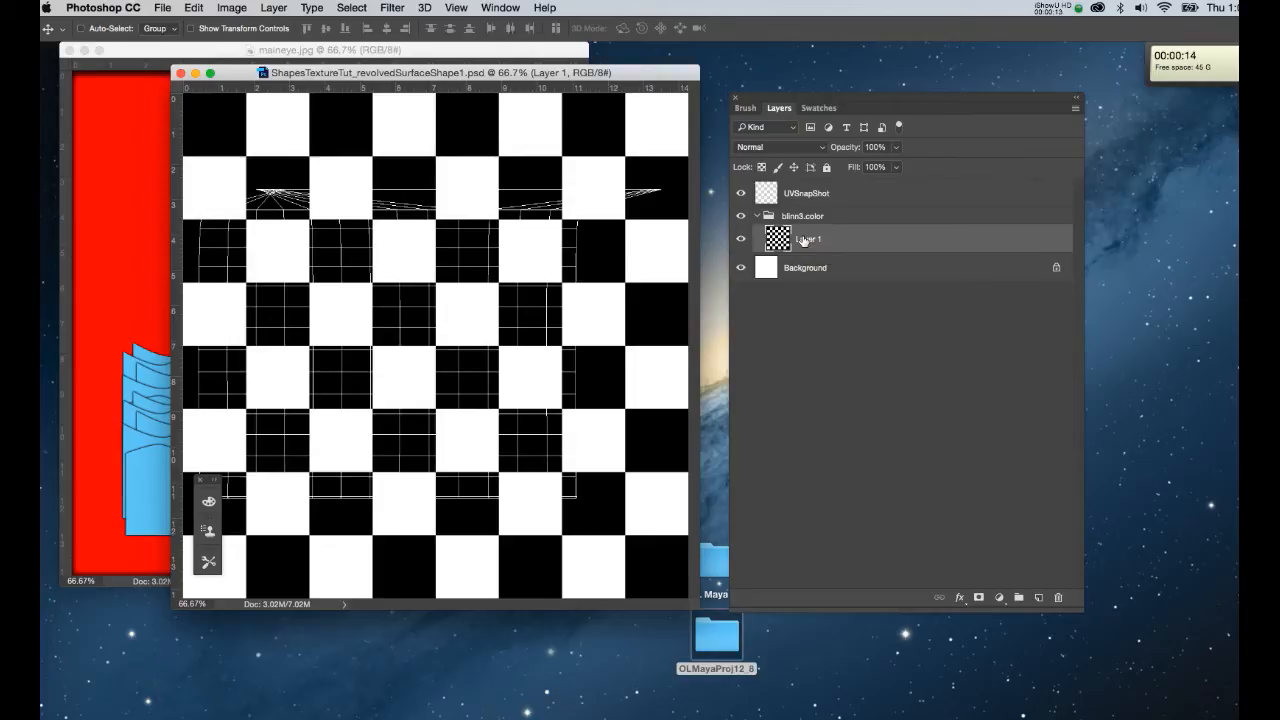
key("alt+BackSpace")
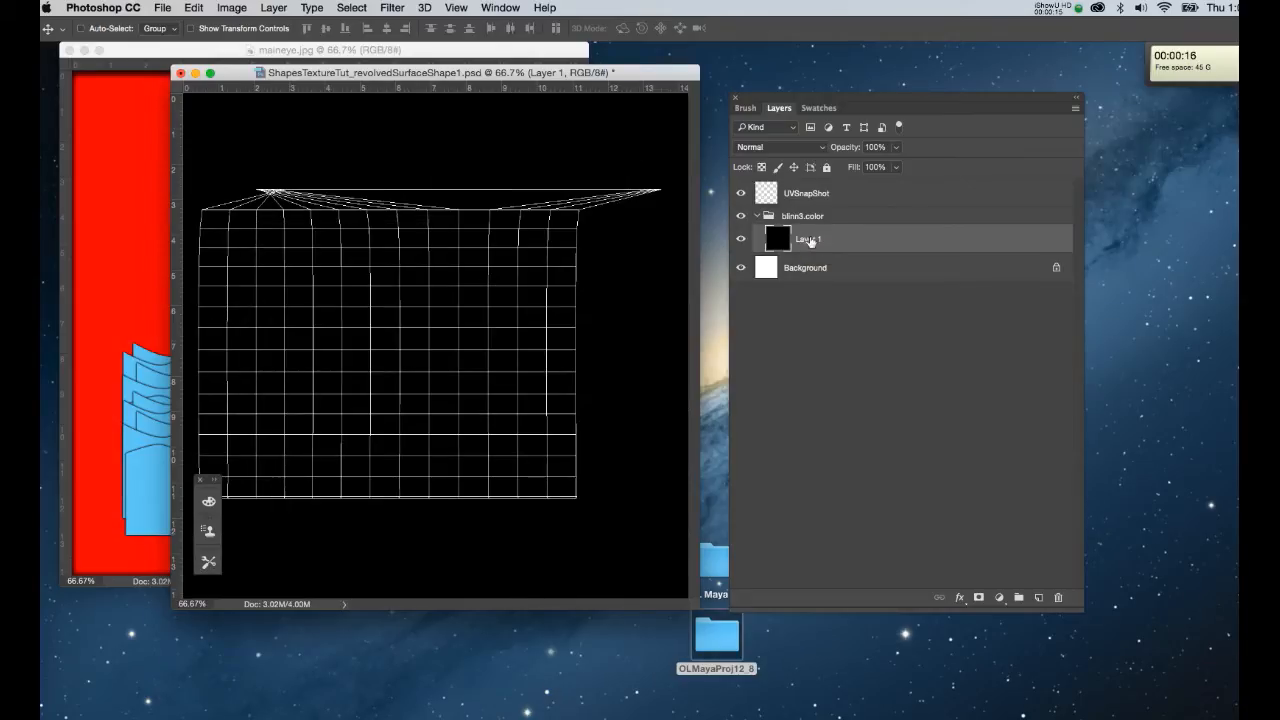
Copy the entire maineye.jpg image, close that file and paste the artwork above Layer 1 in the PSD.
left_click(476, 56)
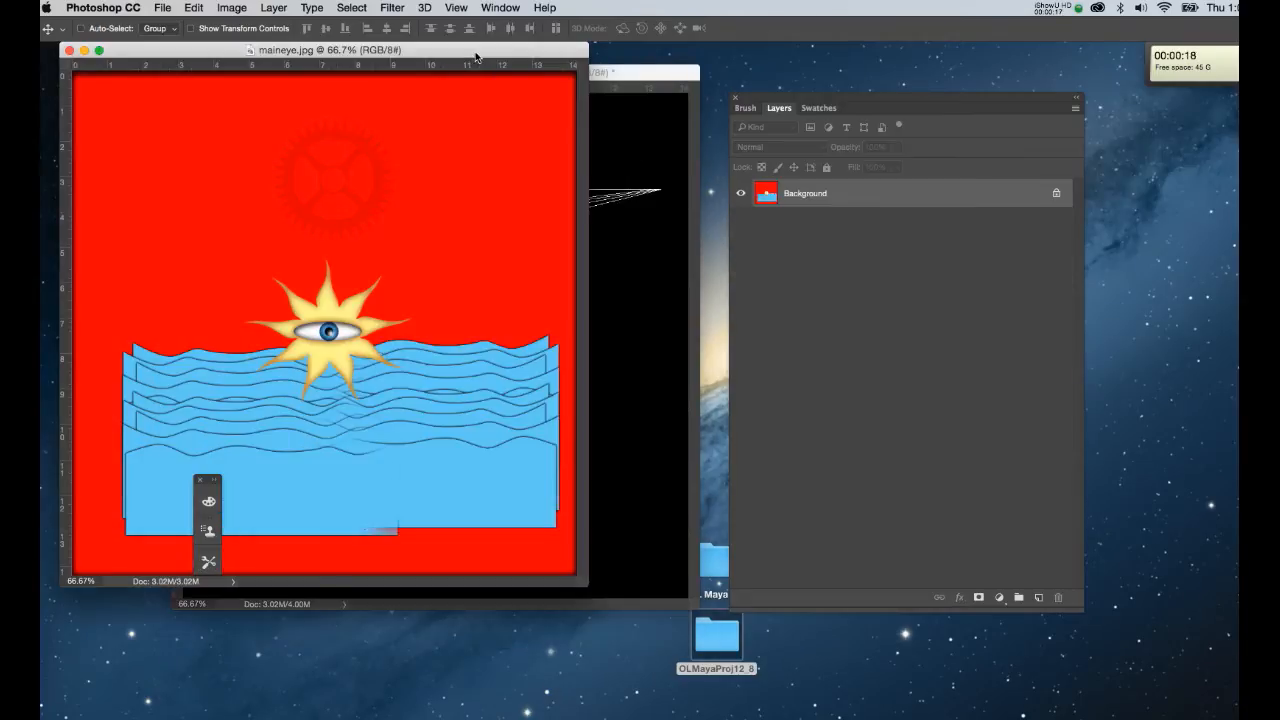
key("super+a")
key("super+w")
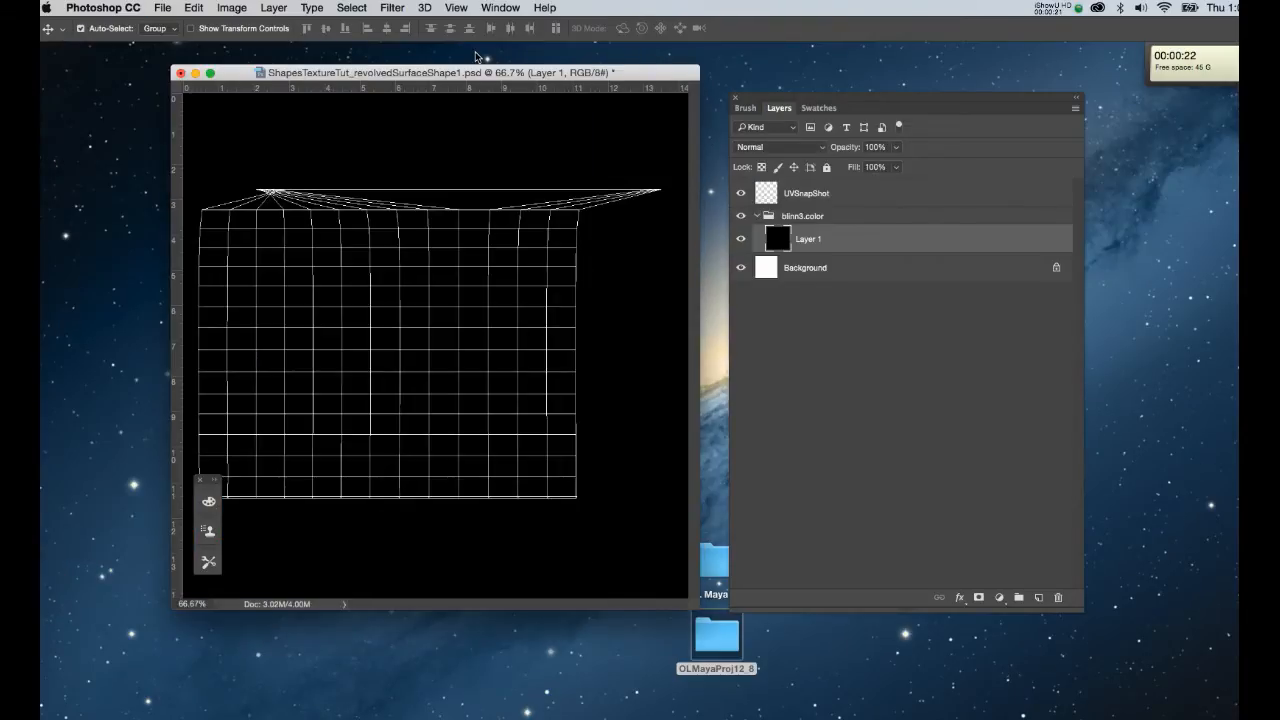
key("super+v")
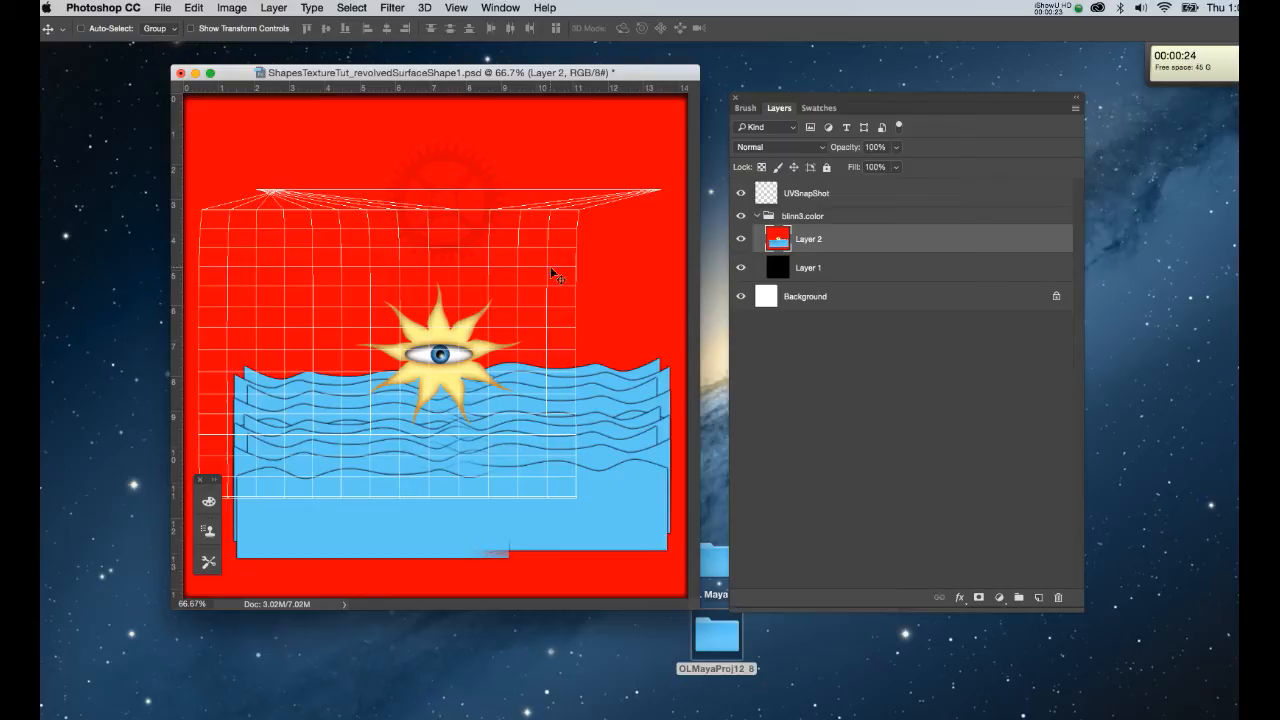
Scale the pasted artwork proportionally to about 88%, align its waves with the UV snapshot's width and save the PSD.
left_click_drag(696, 600, 768, 656)
key("super+t")
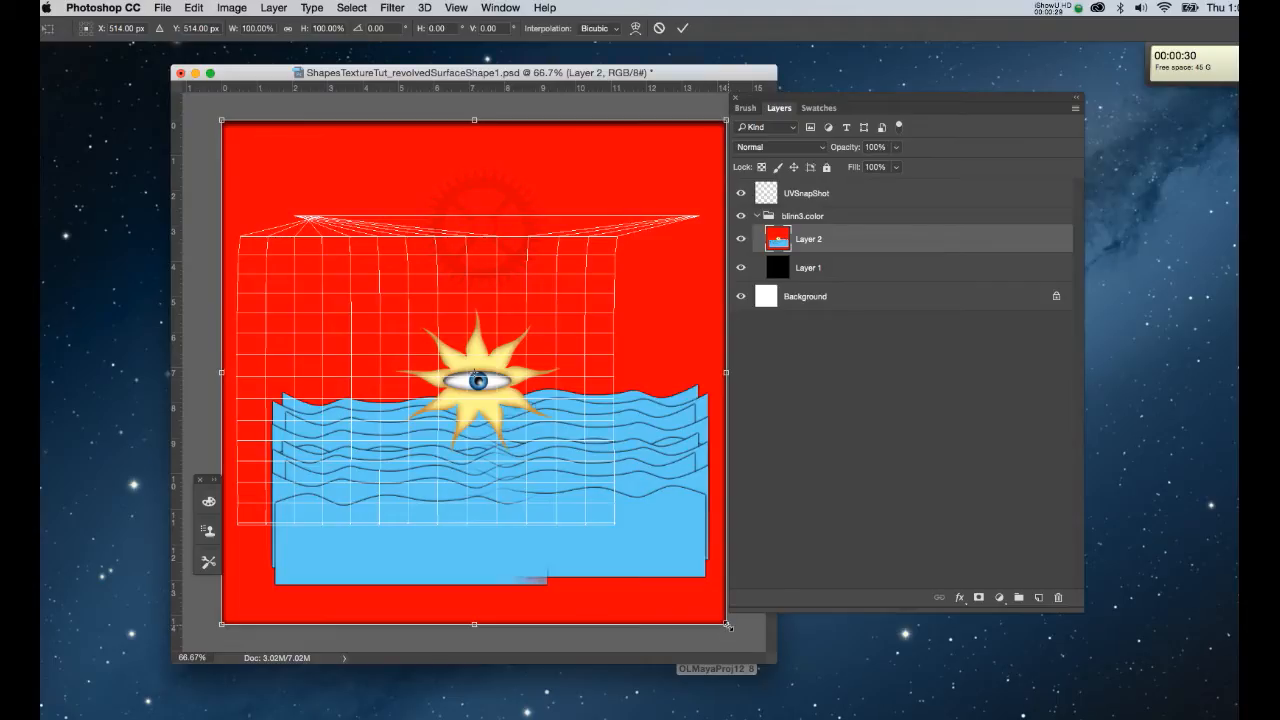
left_click_drag(727, 624, 638, 573, "shift")
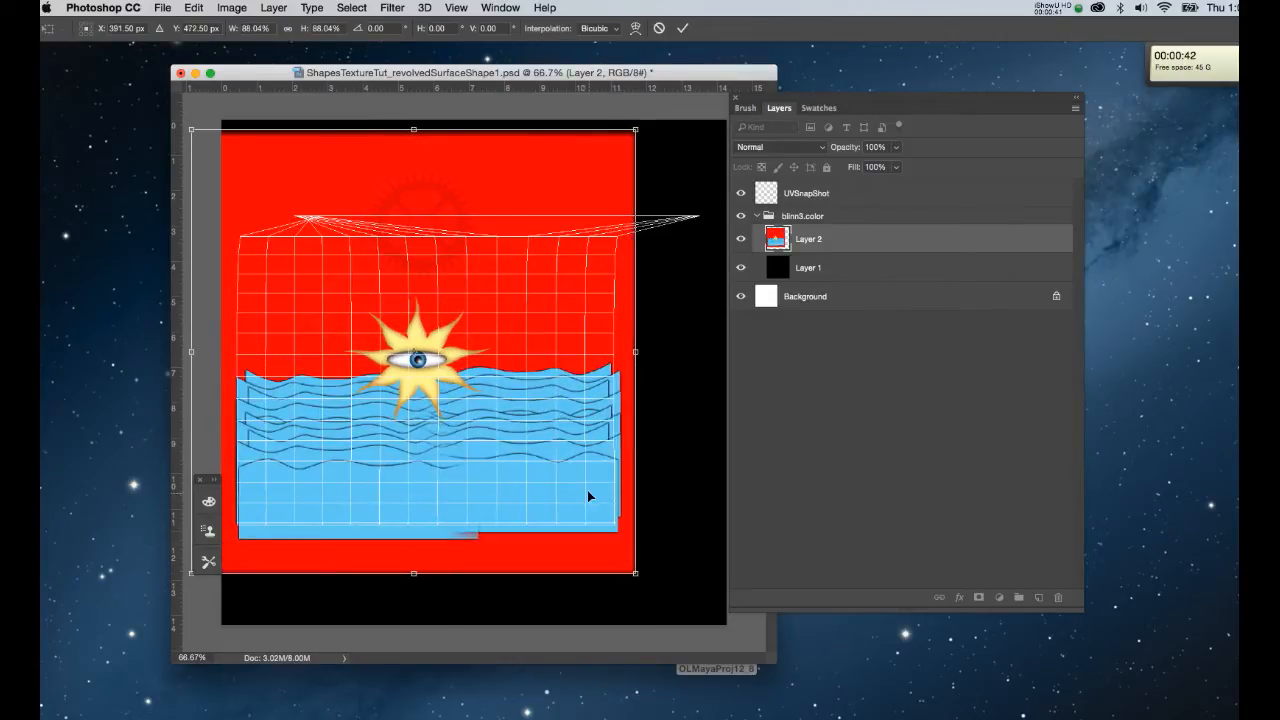
left_click_drag(587, 490, 587, 512)
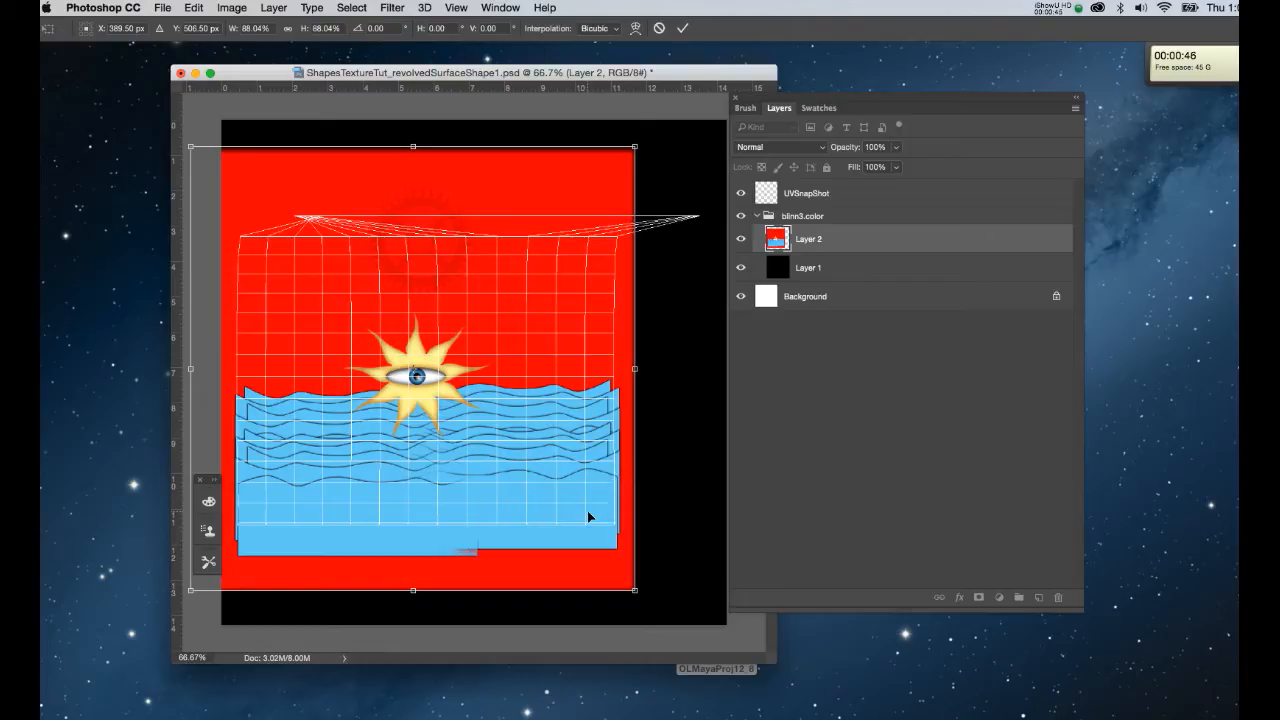
key("Return")
key("super+s")
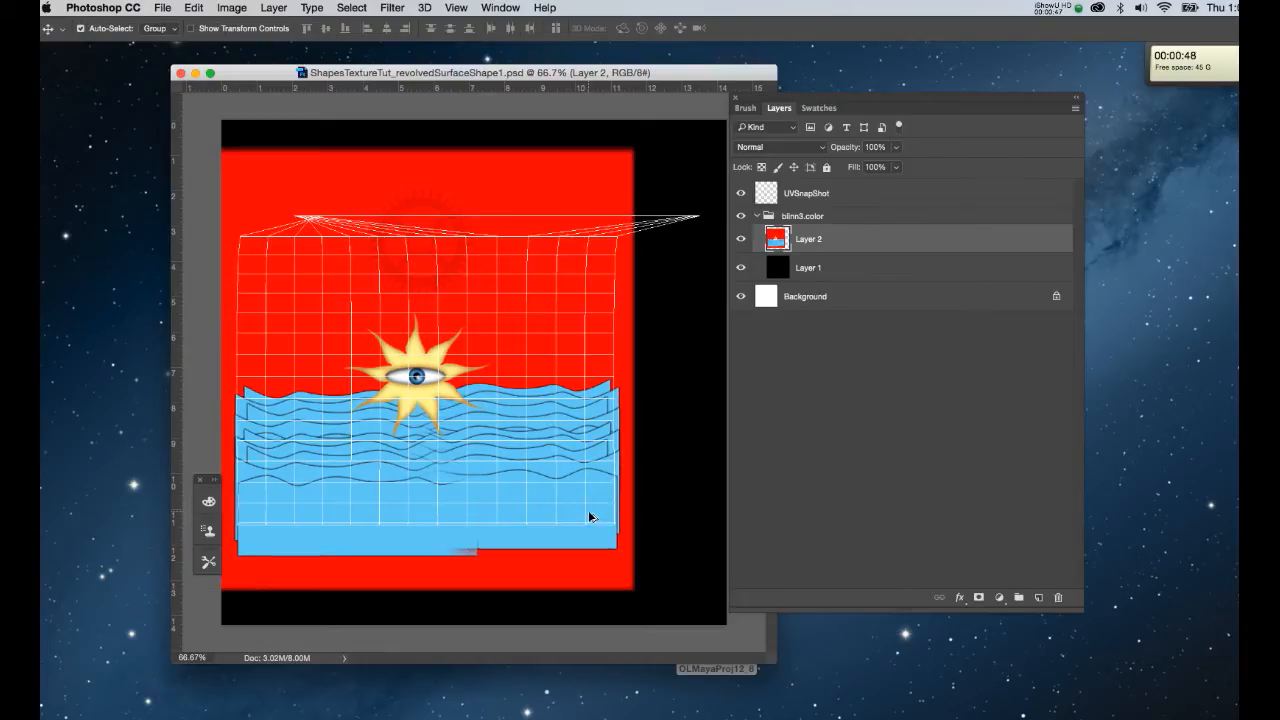
Switch to Maya, reload the PSD image in the rocketskin material's color texture and inspect the artwork on the model up close.
key("super+Tab")
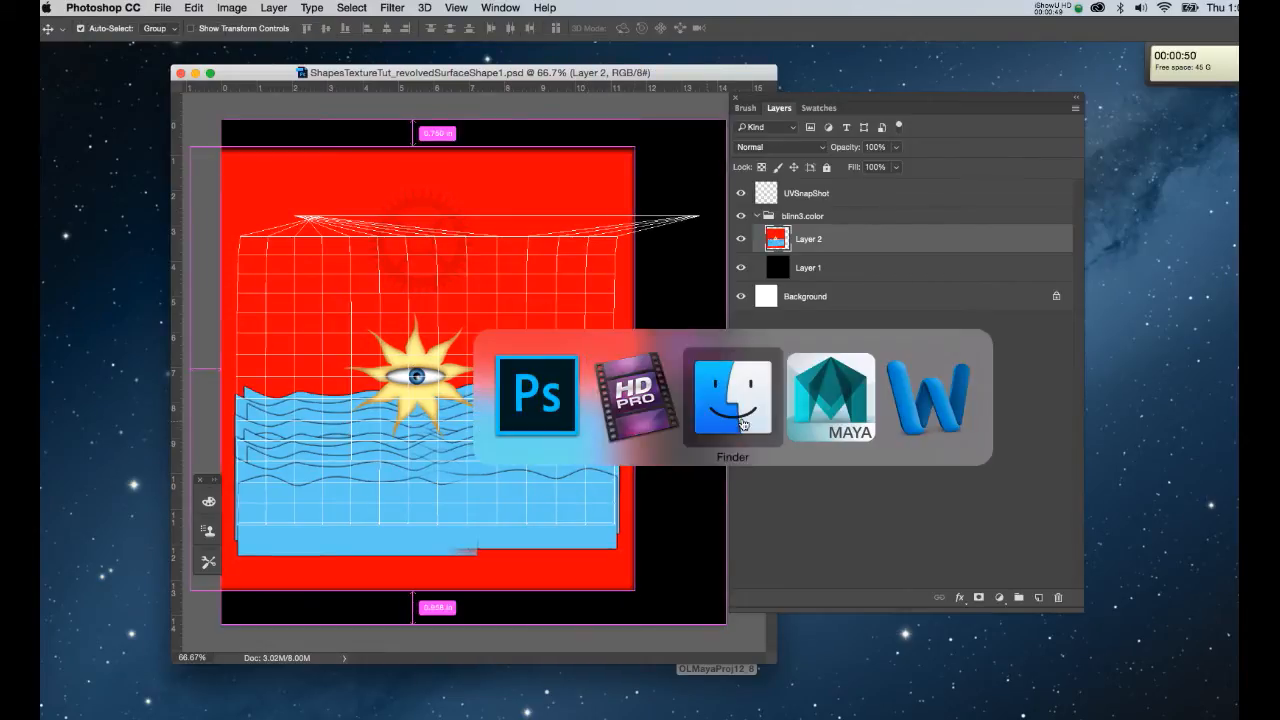
key("super+Tab")
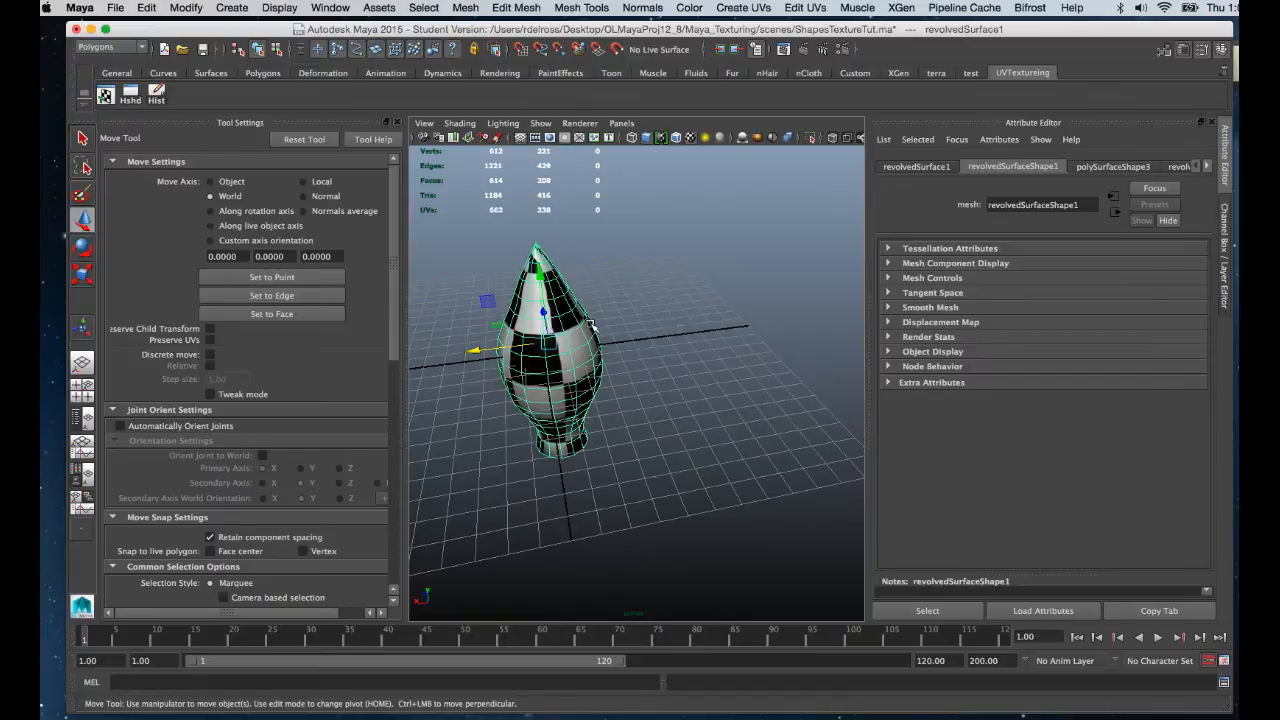
right_click_drag(592, 325, 607, 608)
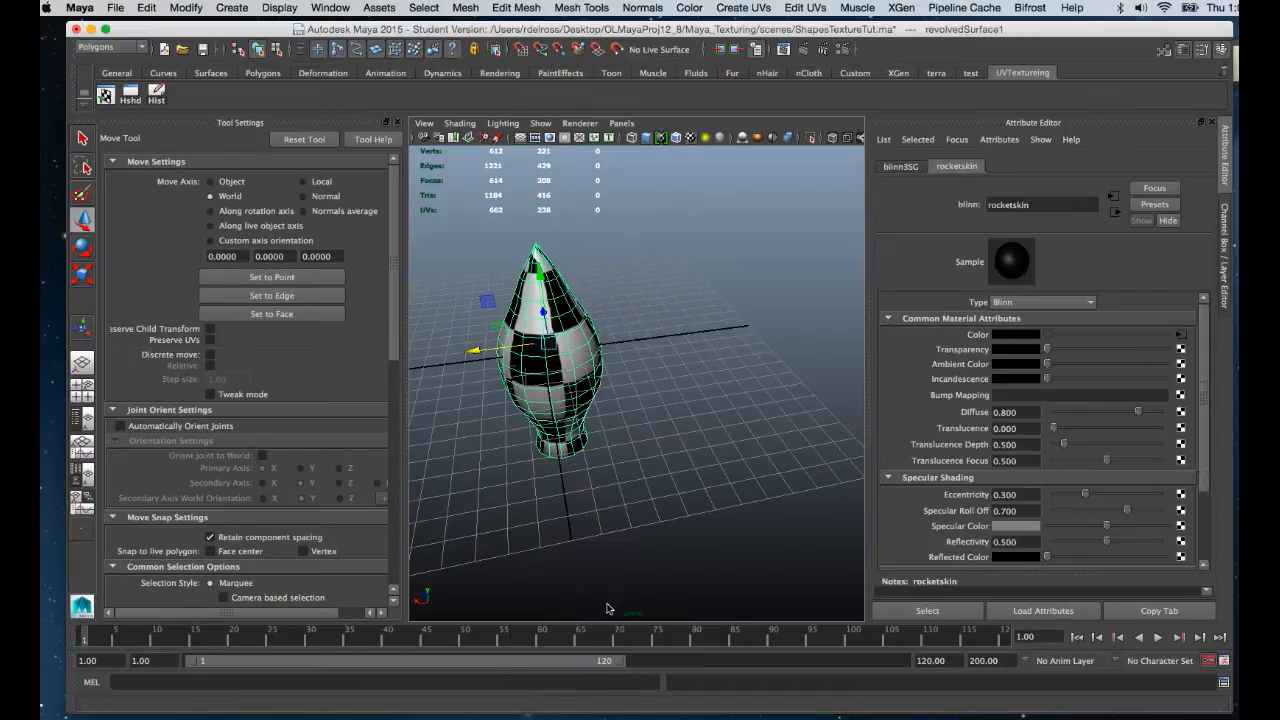
left_click(1114, 196)
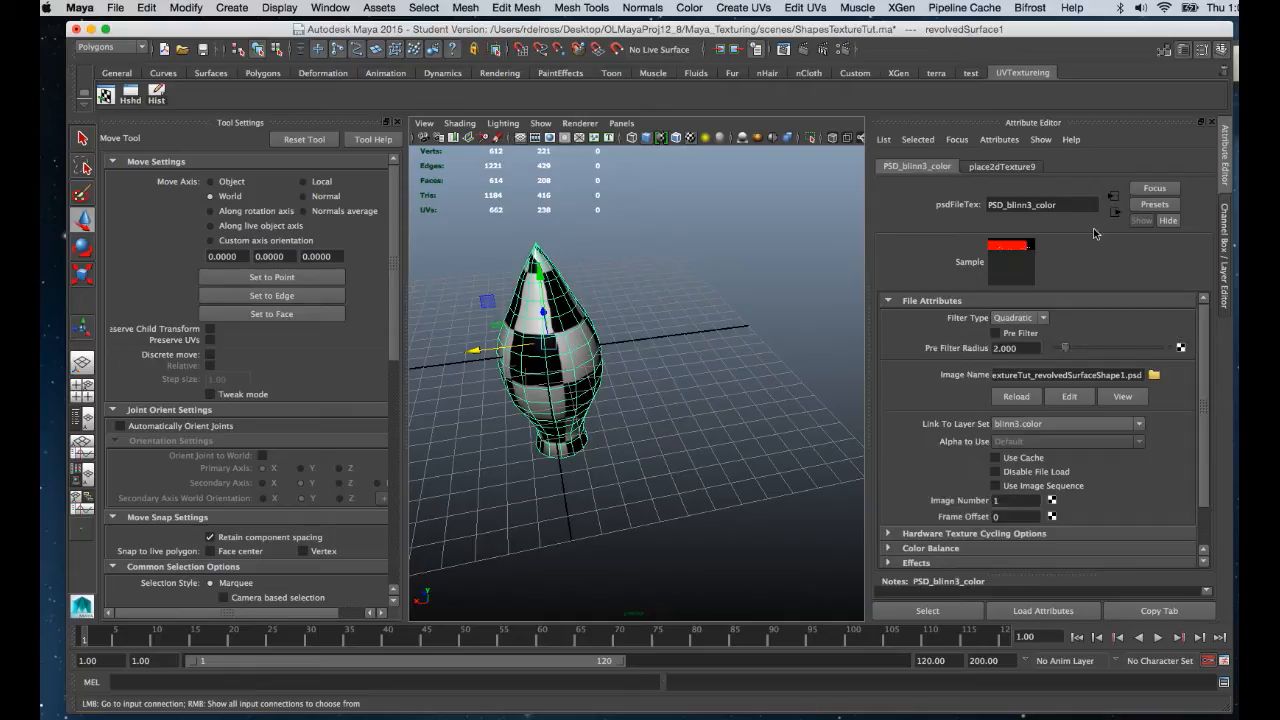
left_click(1013, 396)
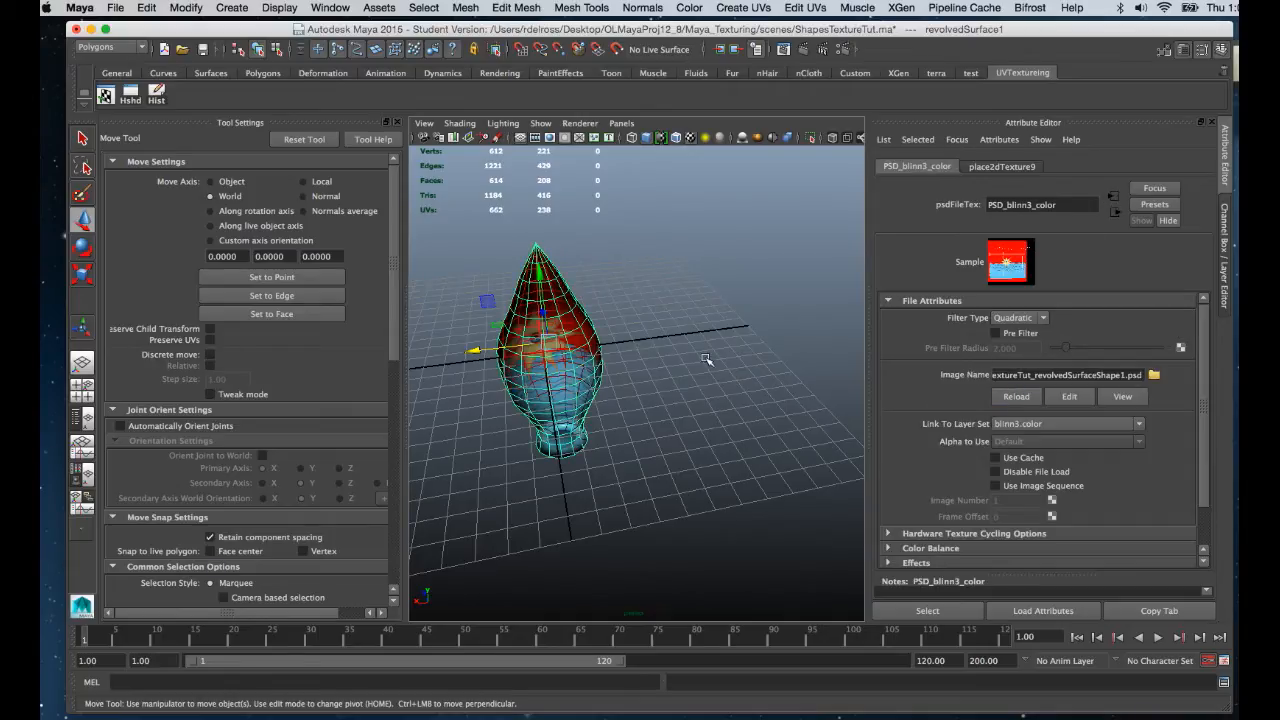
mouse_move(620, 366)
left_mouse_down("alt")
mouse_move(642, 340)
mouse_move(663, 426)
left_mouse_up("alt")
scroll(666, 394, "up", 5)
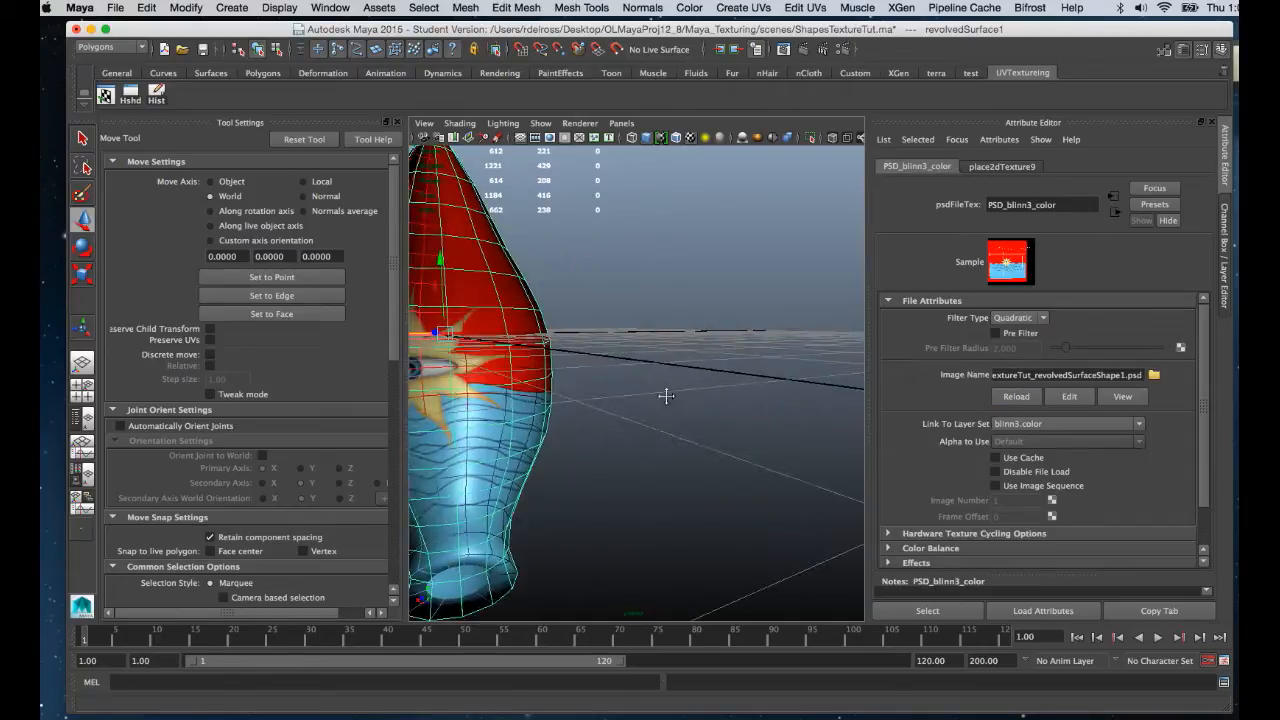
Return to the rocketskin material and break the PSD texture's connection to its Transparency attribute.
middle_click_drag(666, 394, 834, 352, "alt")
mouse_move(760, 350)
left_mouse_down("alt")
mouse_move(714, 378)
mouse_move(706, 348)
mouse_move(740, 368)
mouse_move(758, 350)
left_mouse_up("alt")
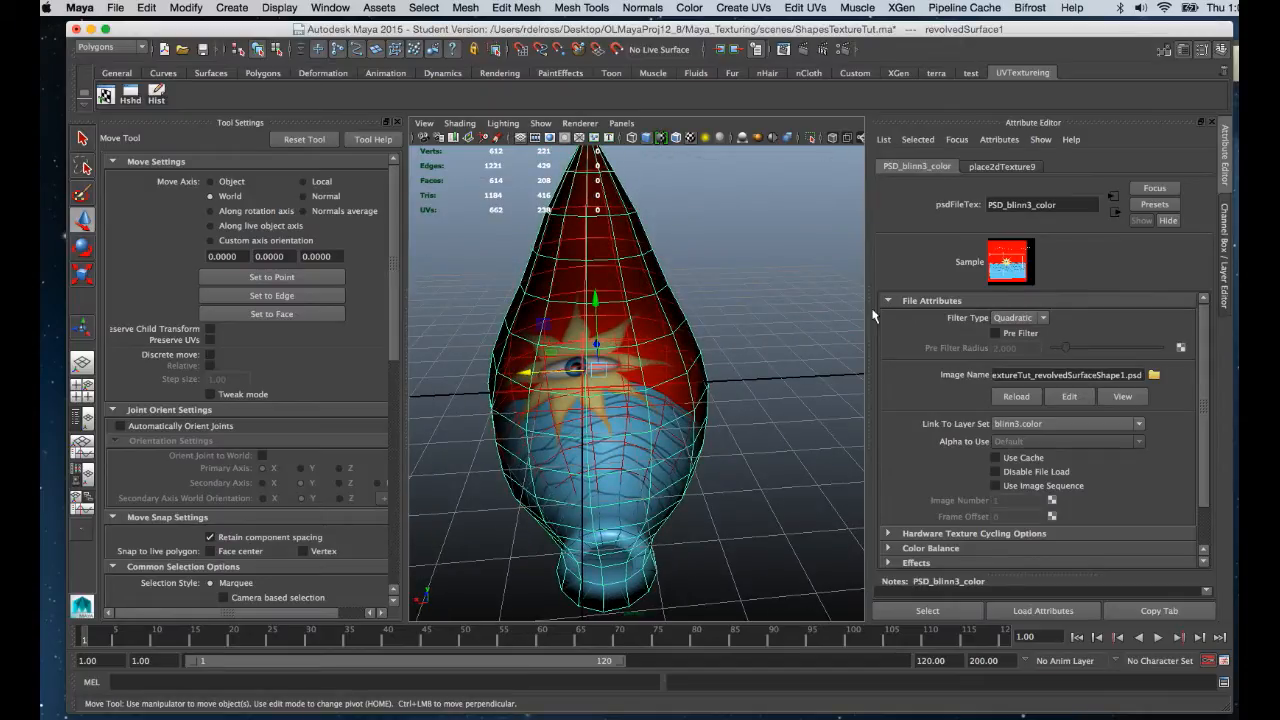
left_click(1115, 212)
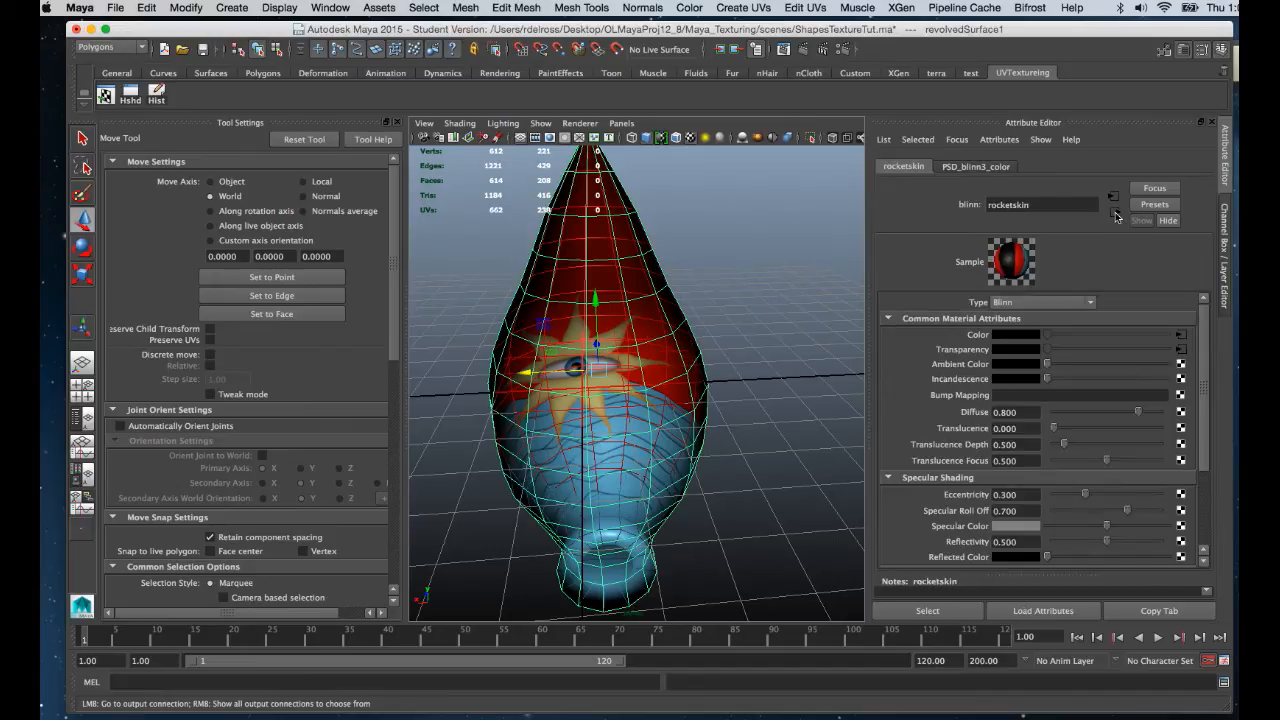
right_click(965, 348)
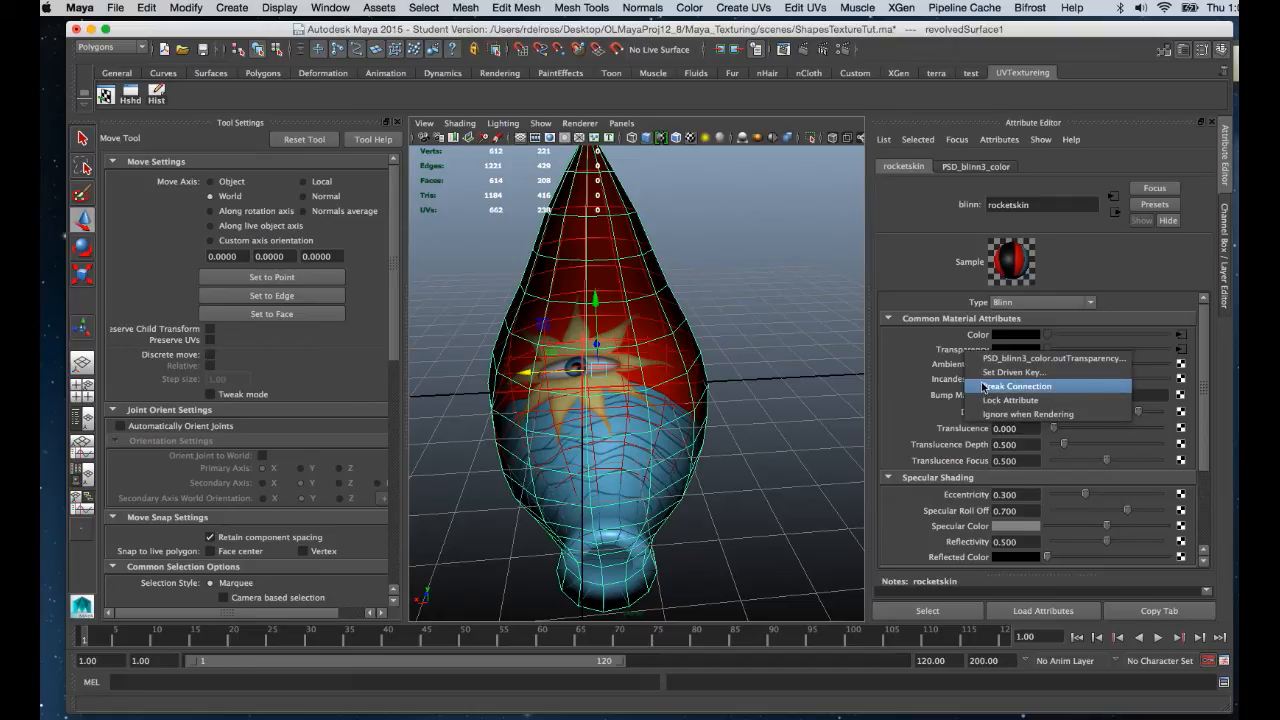
left_click(984, 386)
Inspect the opaque rocket texture from all sides, checking the tip, the eye artwork and the waves.
left_click_drag(576, 373, 750, 380, "alt")
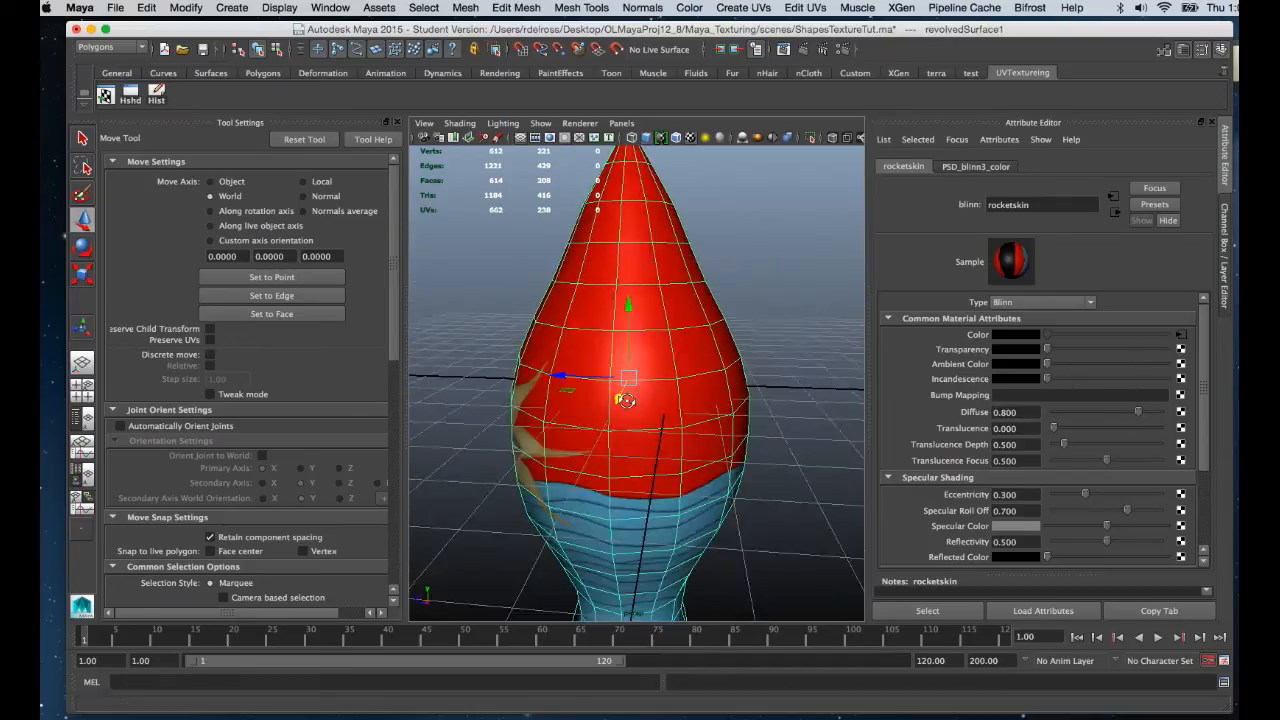
left_click_drag(623, 397, 761, 428, "alt")
right_click_drag(761, 429, 646, 420, "alt")
left_click_drag(646, 420, 660, 450, "alt")
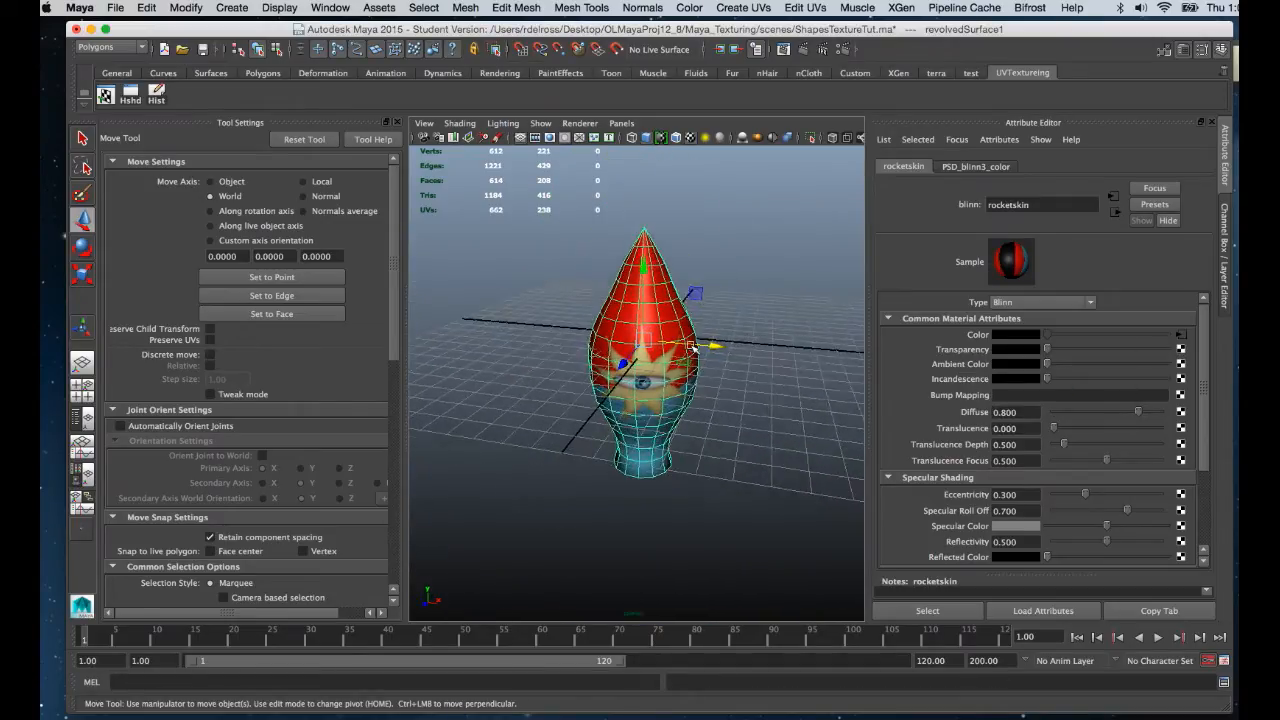
right_click_drag(630, 450, 707, 484, "alt")
left_click_drag(707, 484, 699, 425, "alt")
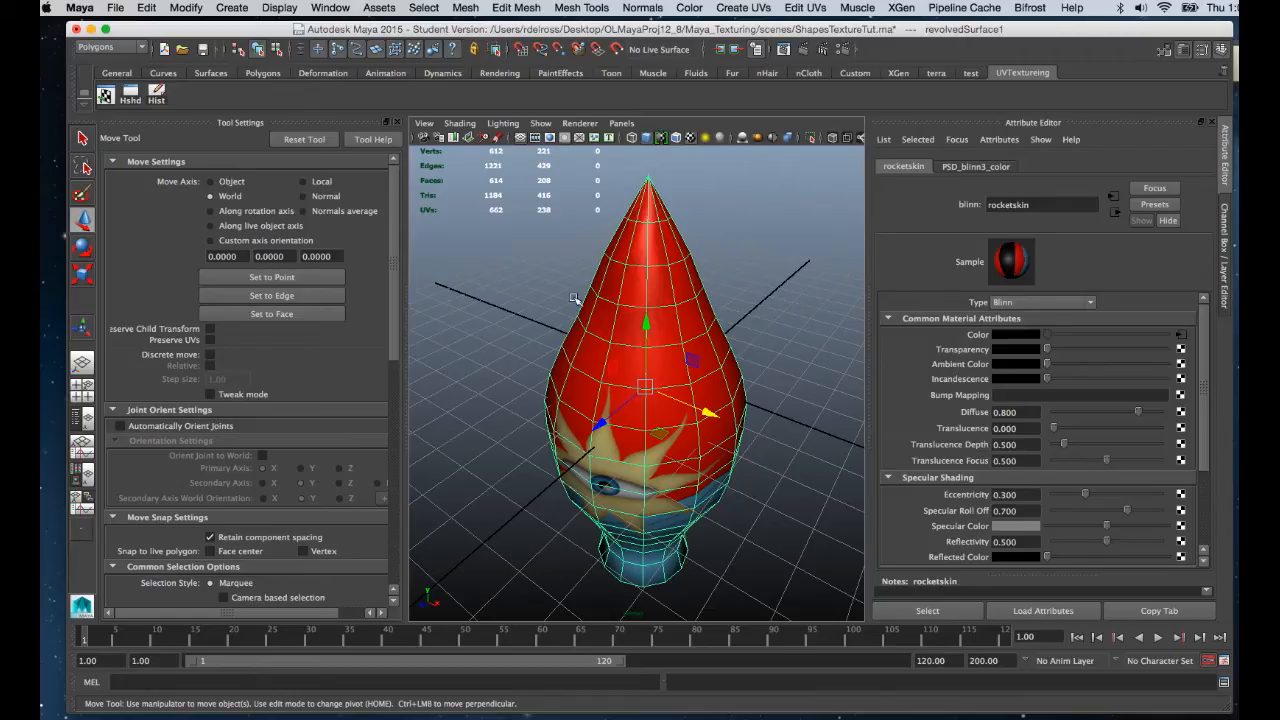
left_click_drag(579, 300, 630, 275, "alt")
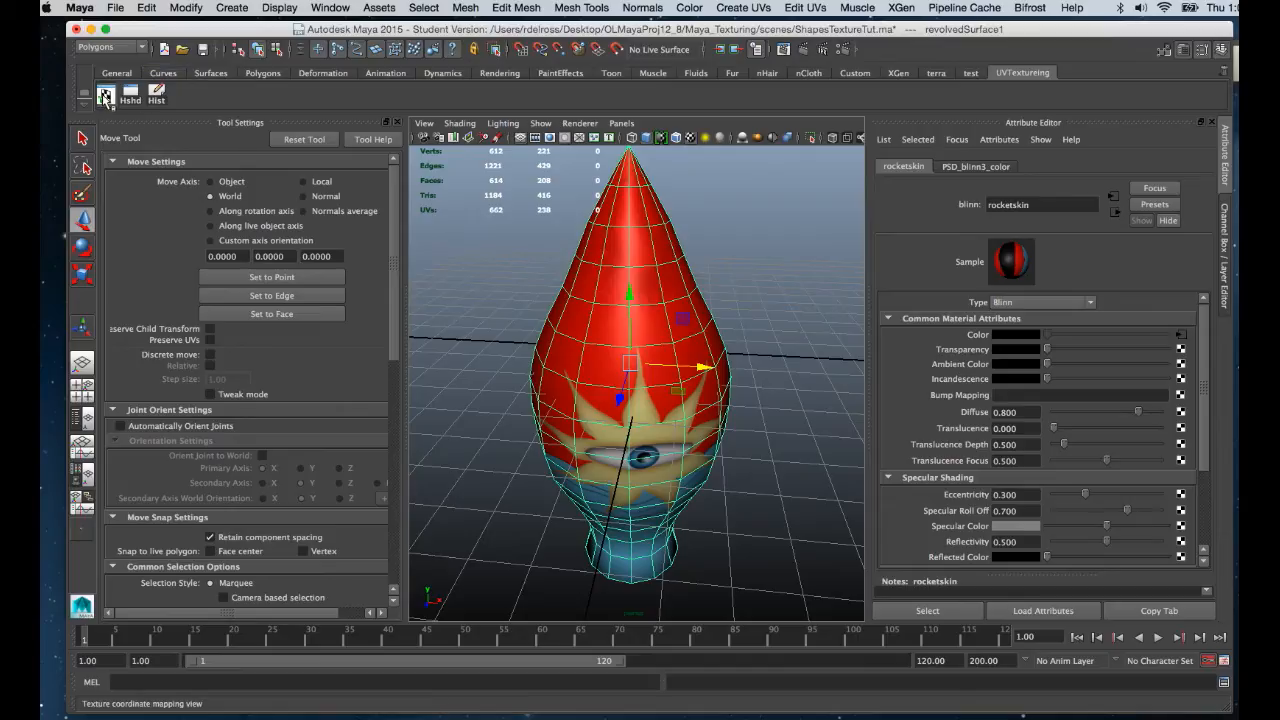
In the UV Texture Editor, move the overhanging tip UVs back over the red artwork and shift the opposite peak's UVs slightly inward.
left_click(105, 97)
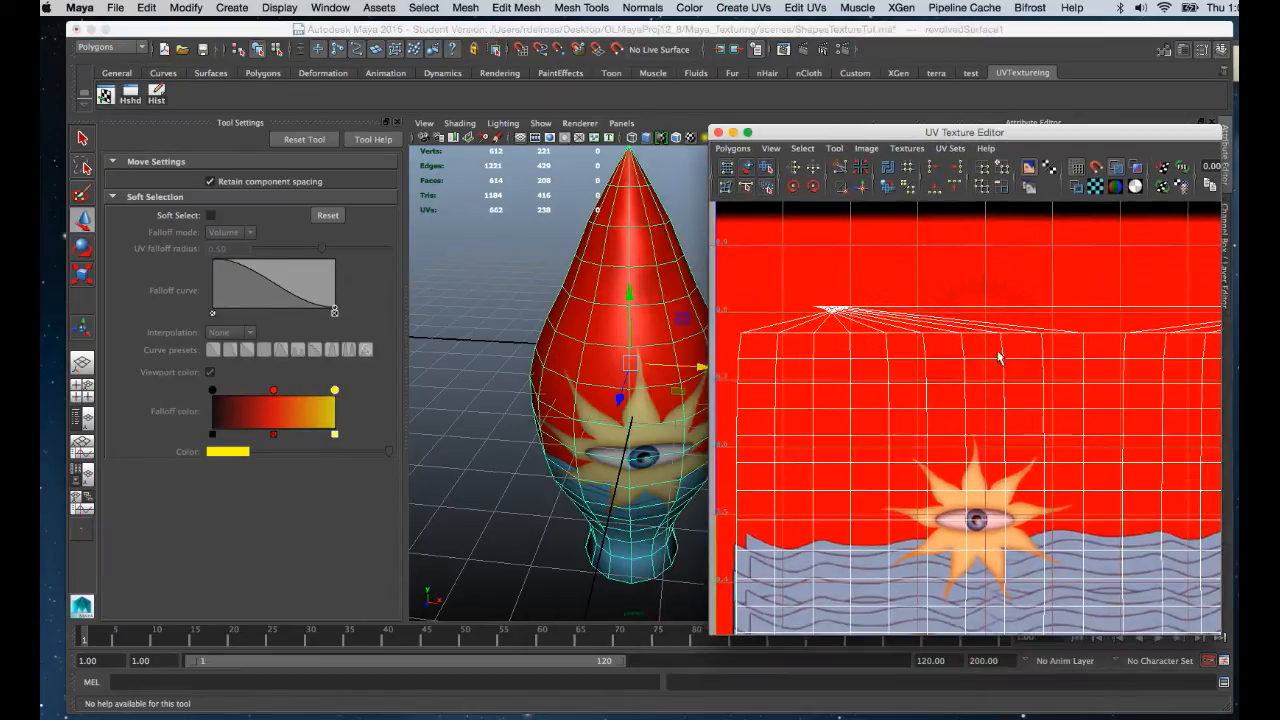
scroll(998, 357, "down", 5)
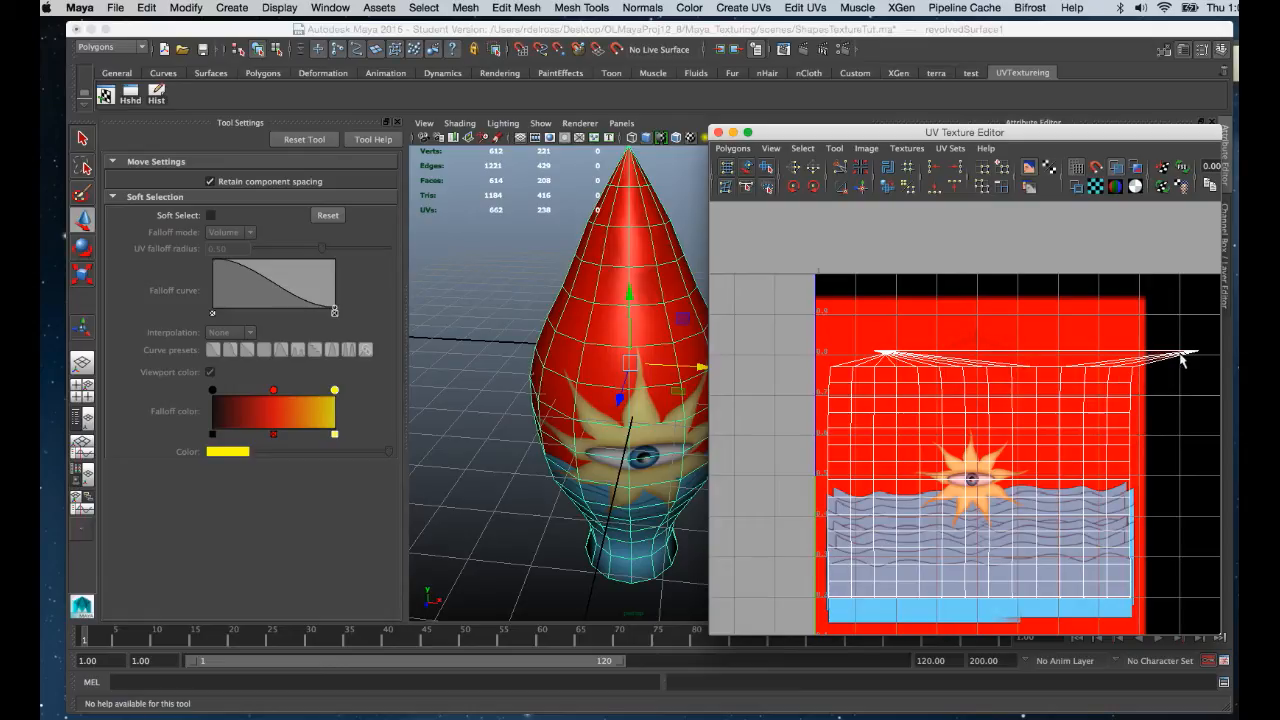
right_click(1150, 362)
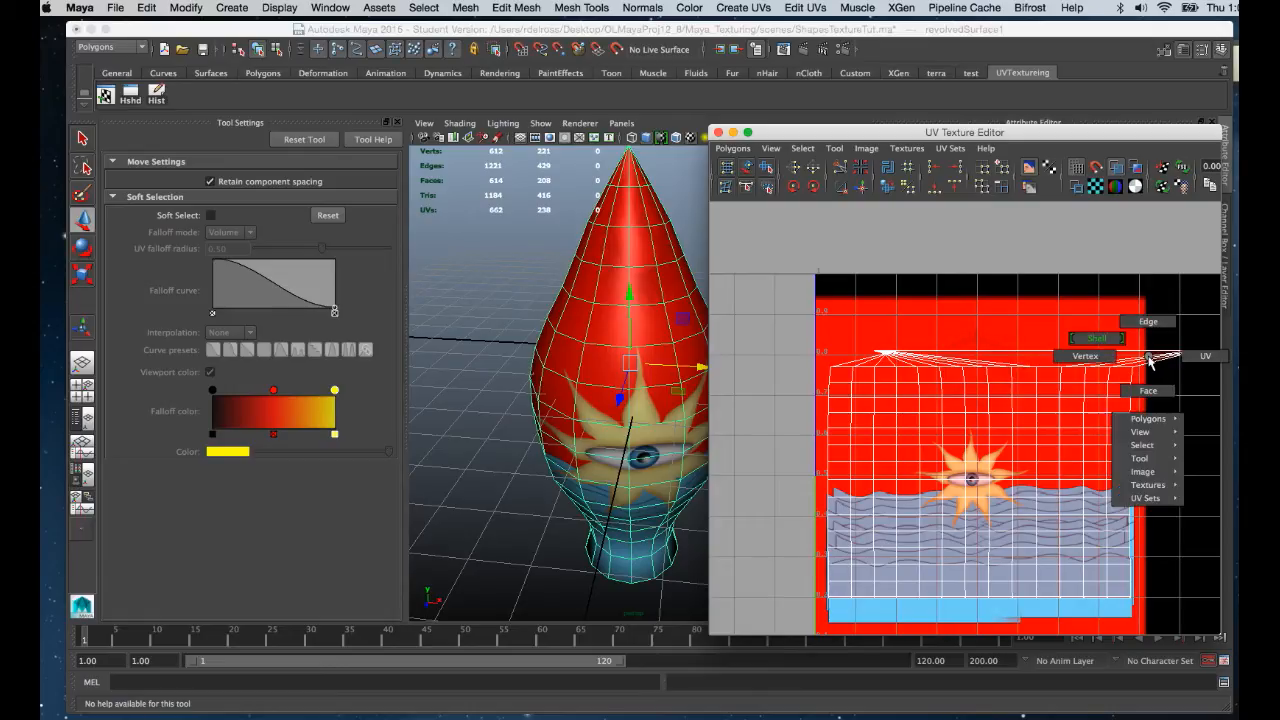
right_click_drag(1149, 358, 1202, 356)
left_click_drag(1207, 338, 1072, 354)
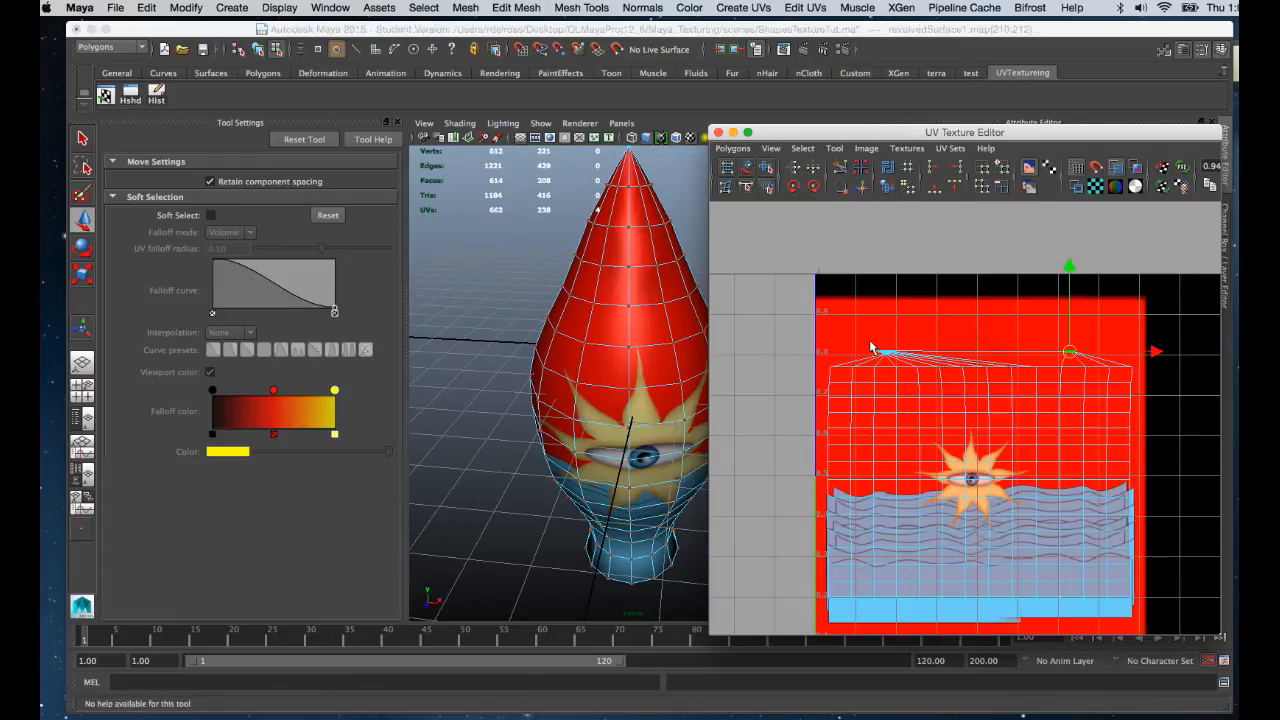
left_click_drag(880, 358, 917, 356)
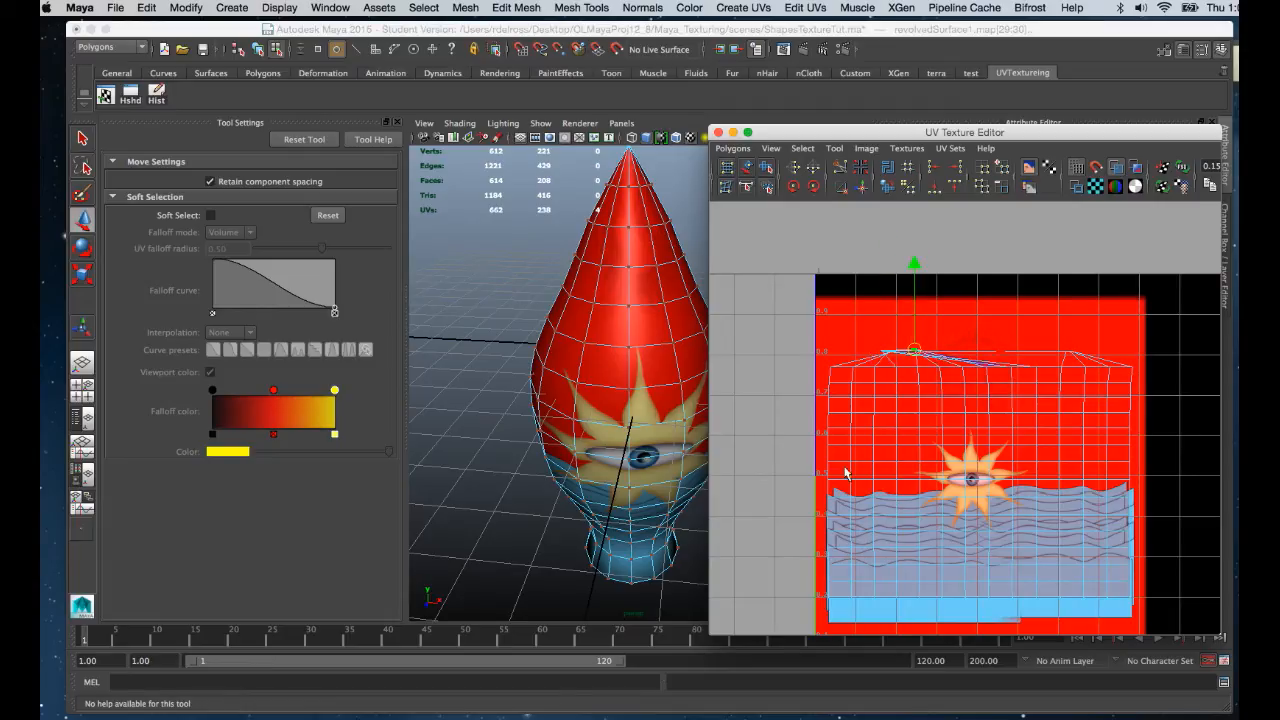
Return to object selection on the rocket, close the UV Texture Editor and save the scene, accepting the student version notice.
right_click_drag(650, 268, 702, 250)
left_click(660, 260)
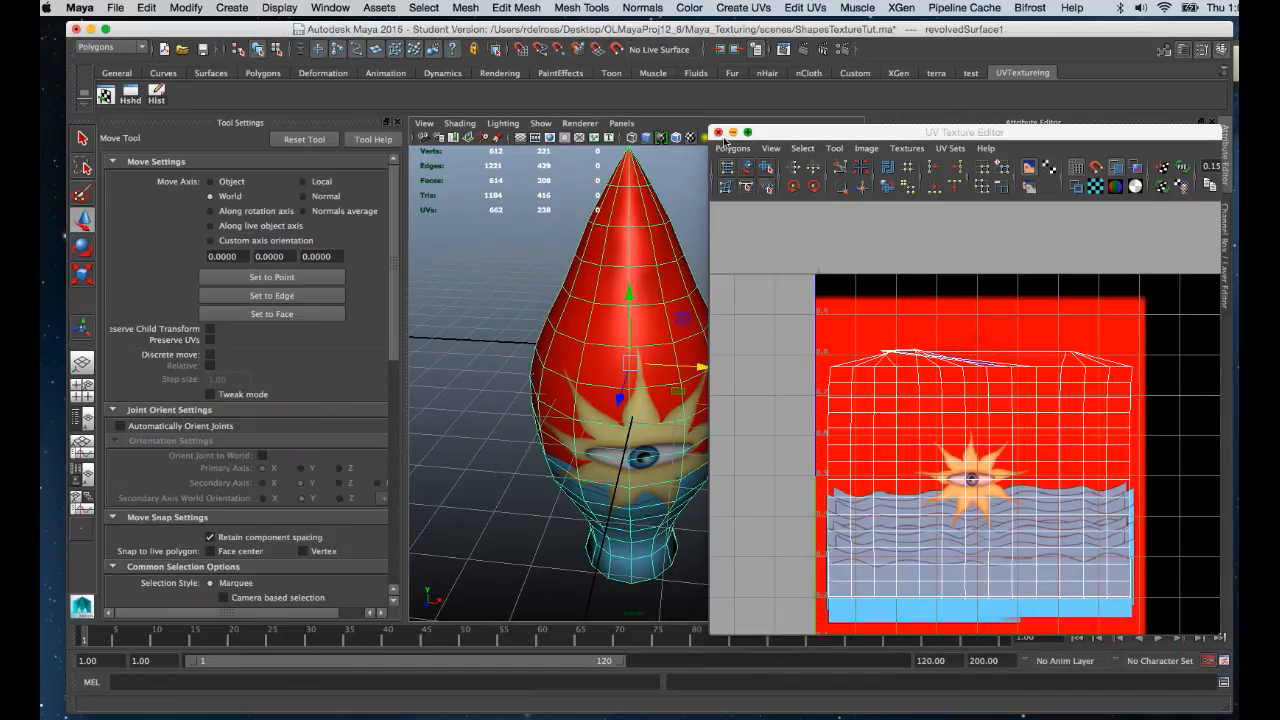
left_click(718, 132)
key("super+s")
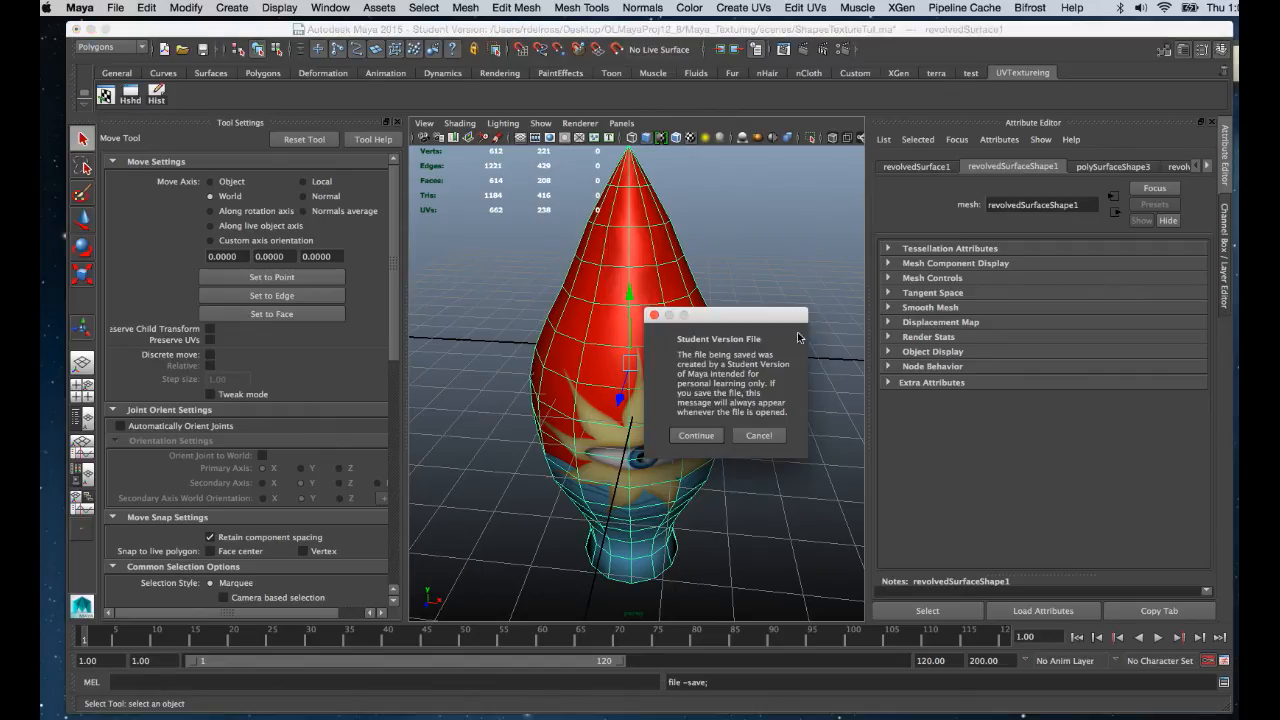
left_click(705, 438)
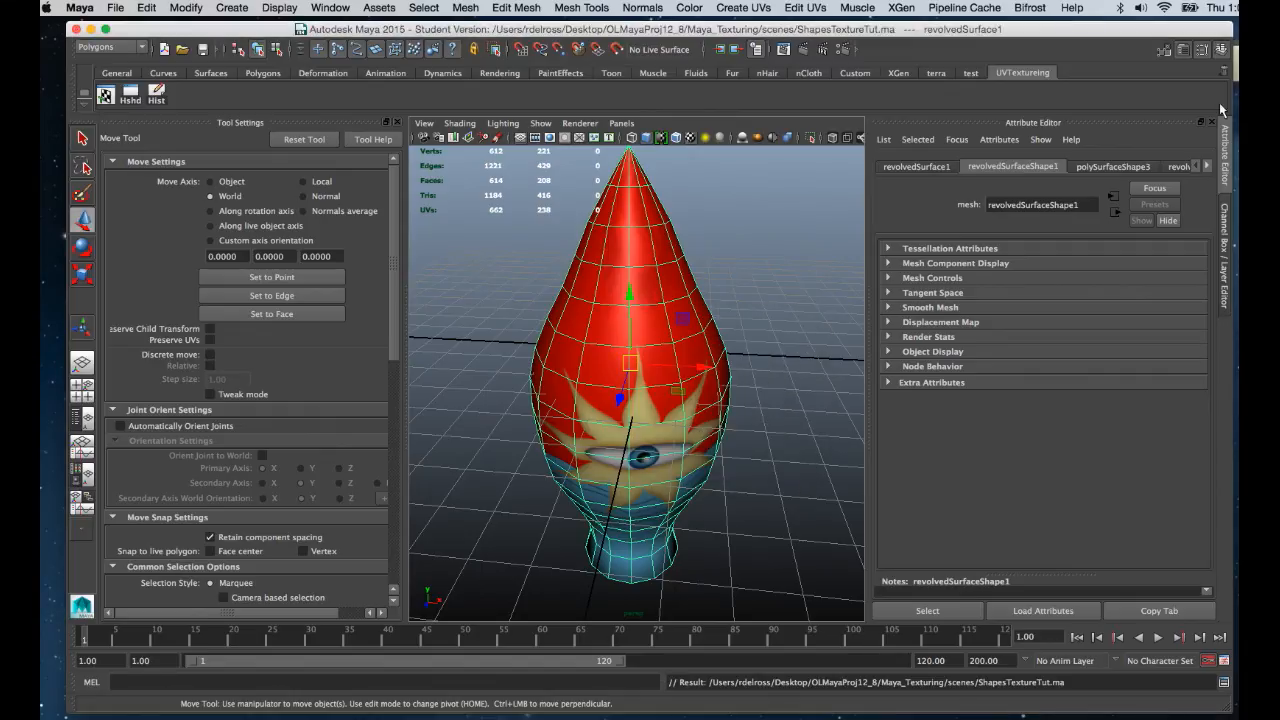